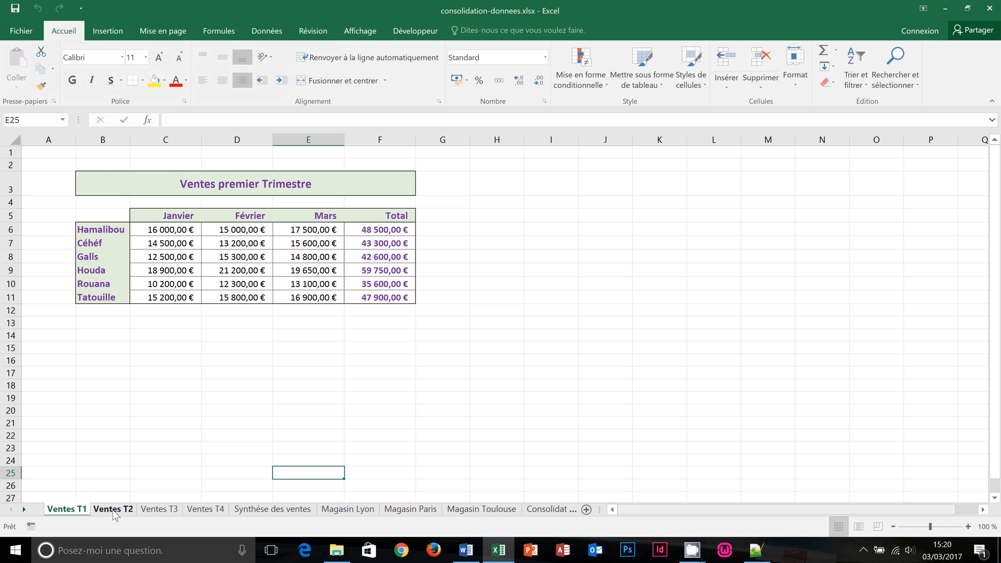
Look through the four quarterly sales sheets, the Synthèse des ventes sheet and the Lyon, Paris and Toulouse store sheets.
left_click(112, 510)
left_click(159, 510)
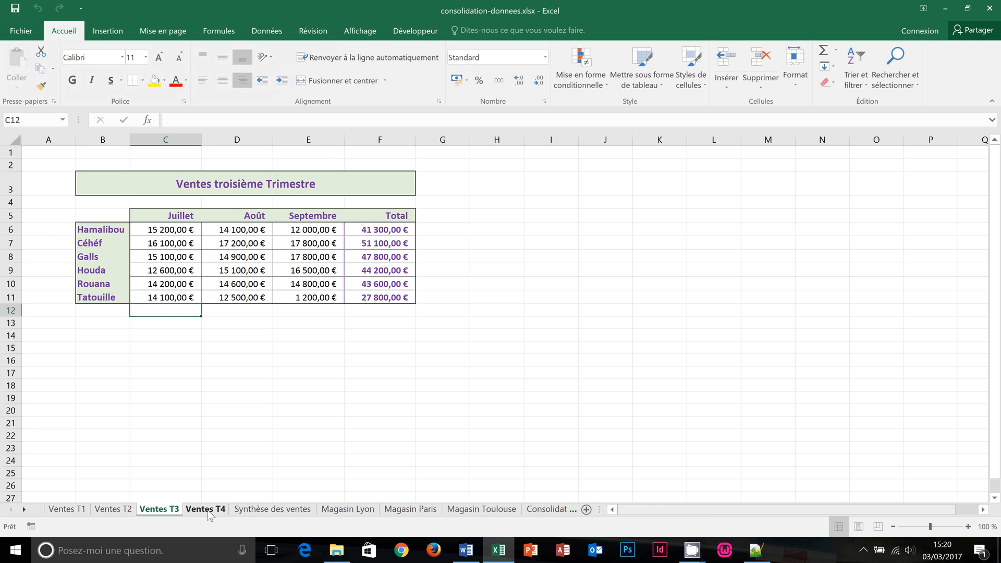
left_click(209, 513)
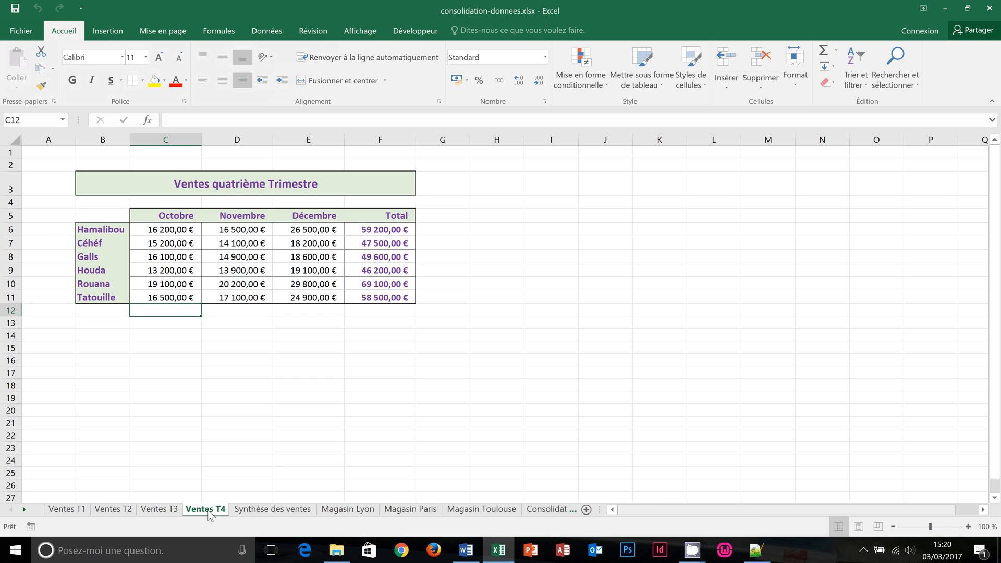
left_click(265, 511)
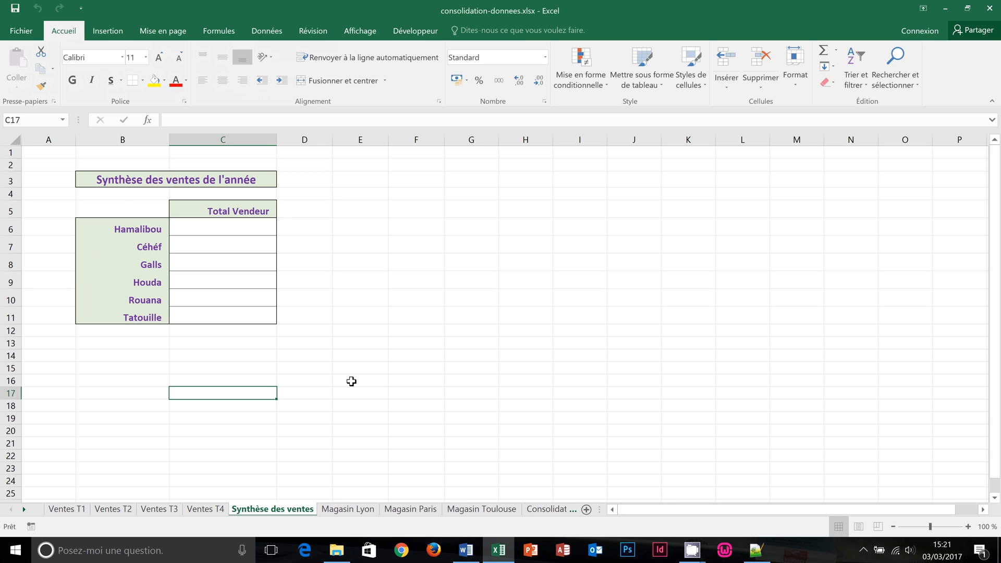
left_click(368, 512, "ctrl")
left_click(375, 512)
left_click(410, 511)
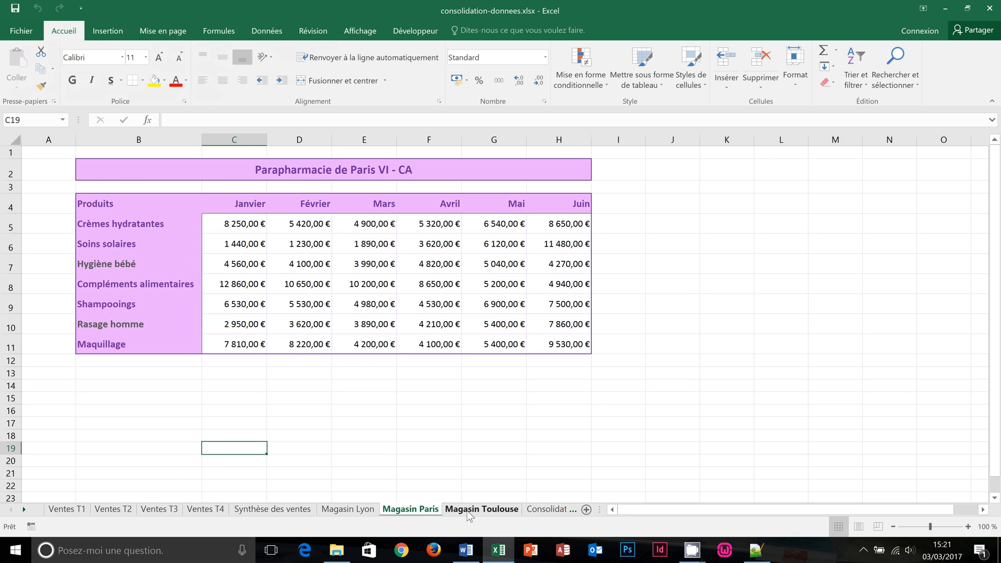
left_click(468, 511)
left_click(545, 510)
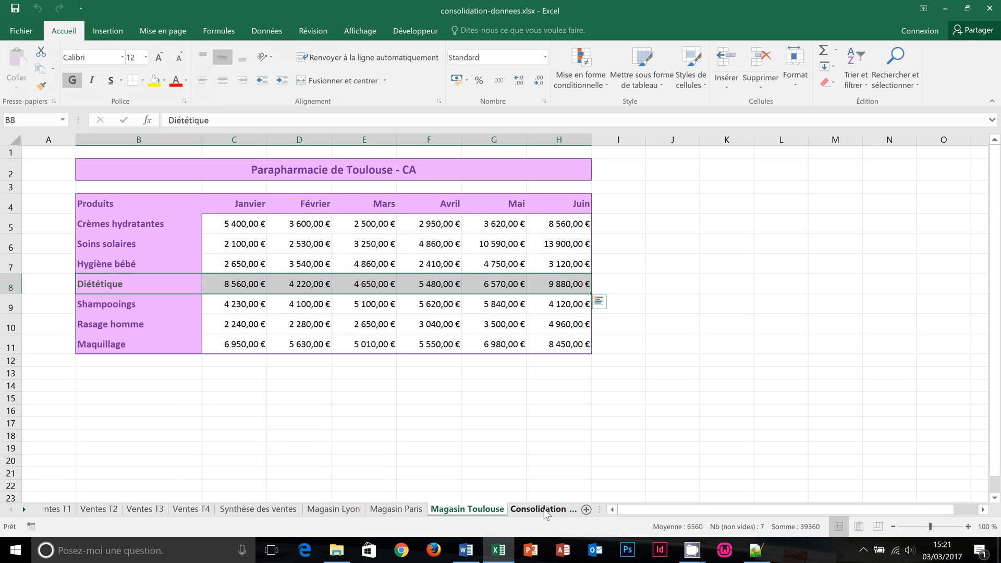
left_click(257, 510, "ctrl")
left_click(257, 511)
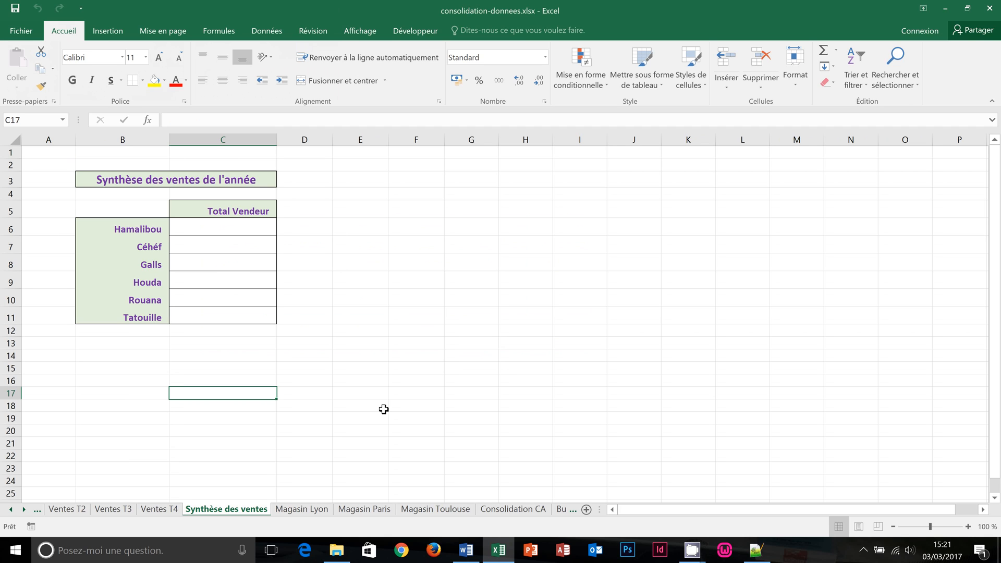
Examine the table layouts on the quarterly sheets Ventes T4 back to Ventes T1 and on Synthèse des ventes.
left_click(160, 508)
left_click(112, 509)
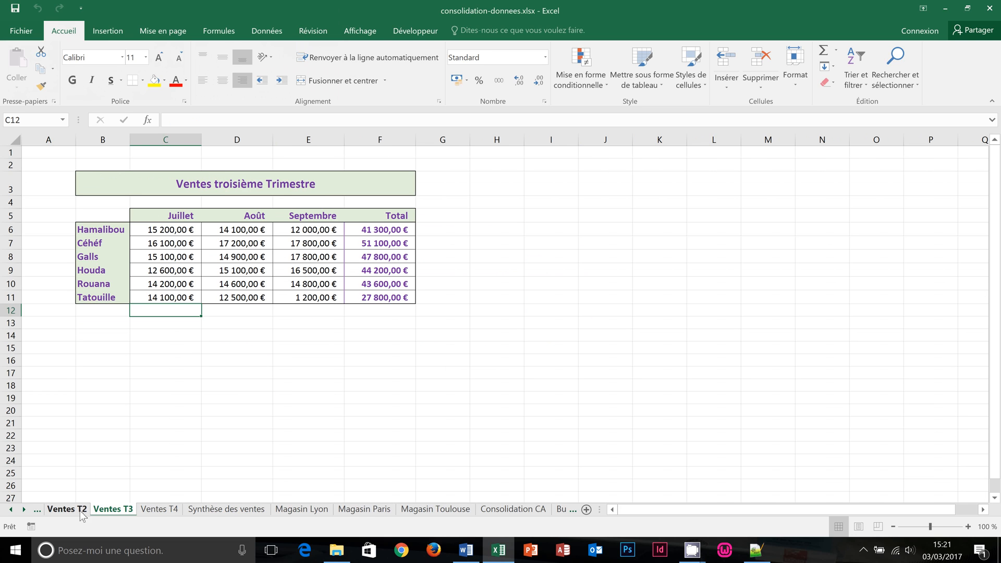
left_click(73, 512)
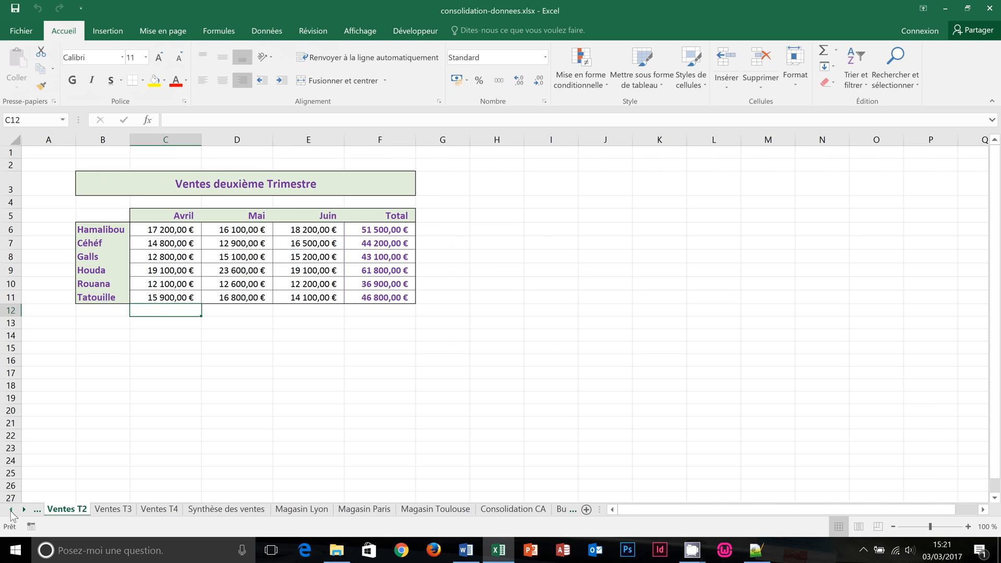
left_click(11, 510)
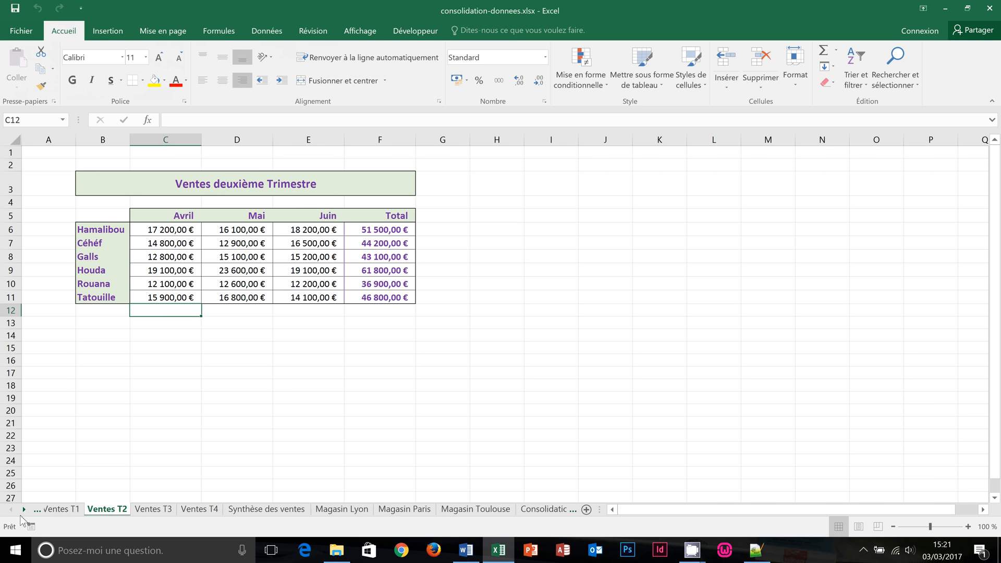
left_click(66, 513)
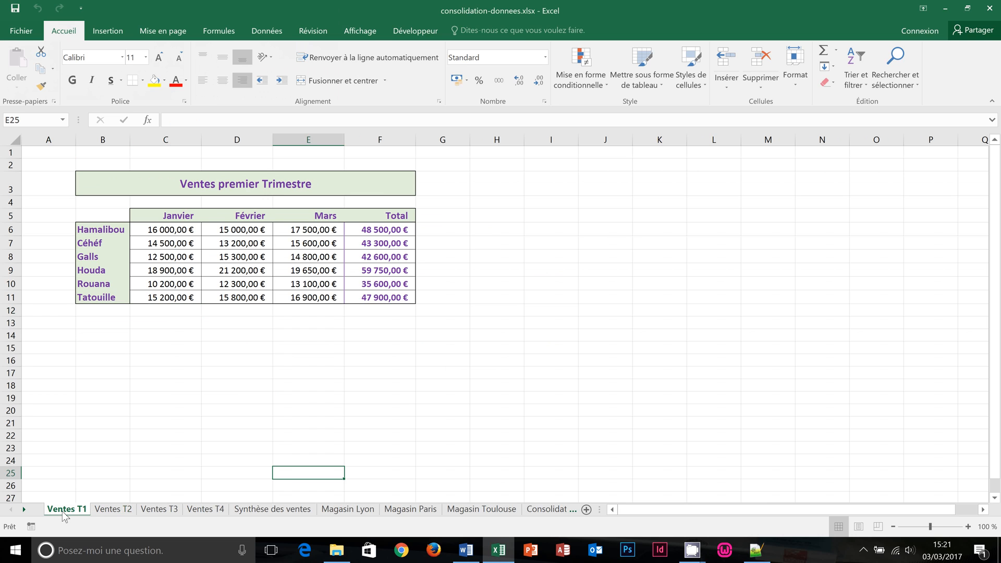
left_click(269, 511)
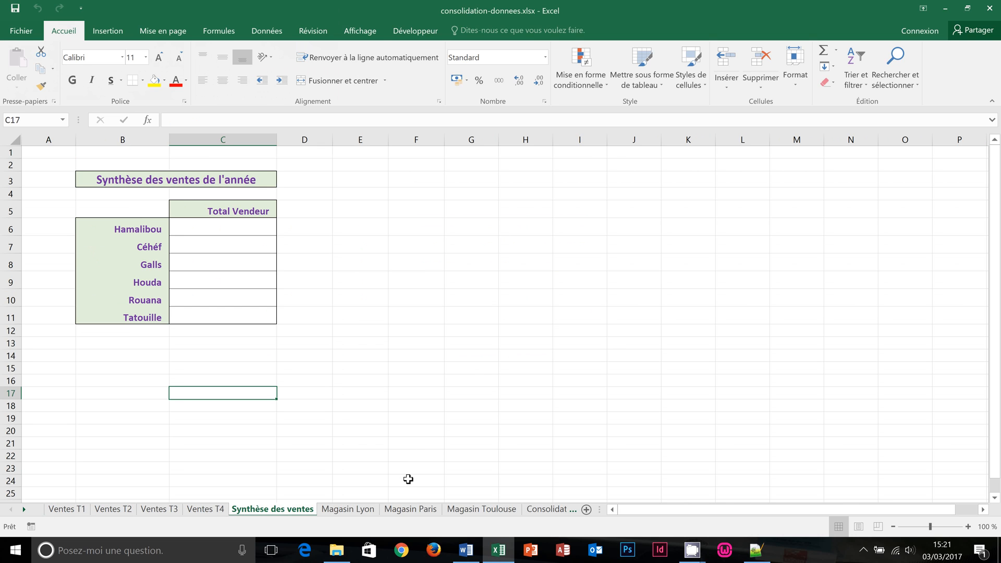
Compare the product rows of the Magasin Lyon, Magasin Paris and Magasin Toulouse tables and view the Consolidation CA sheet.
left_click(357, 509)
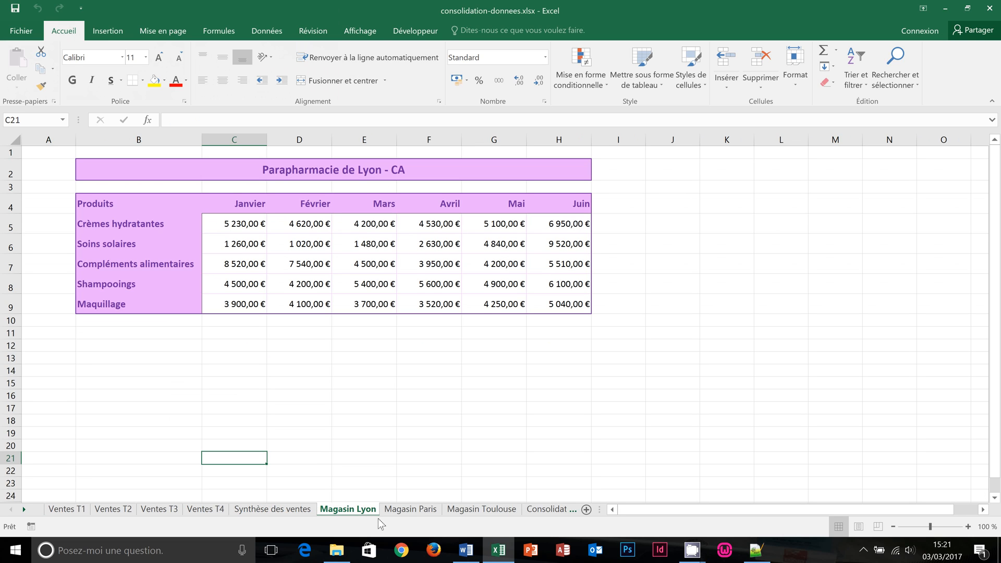
left_click(412, 509)
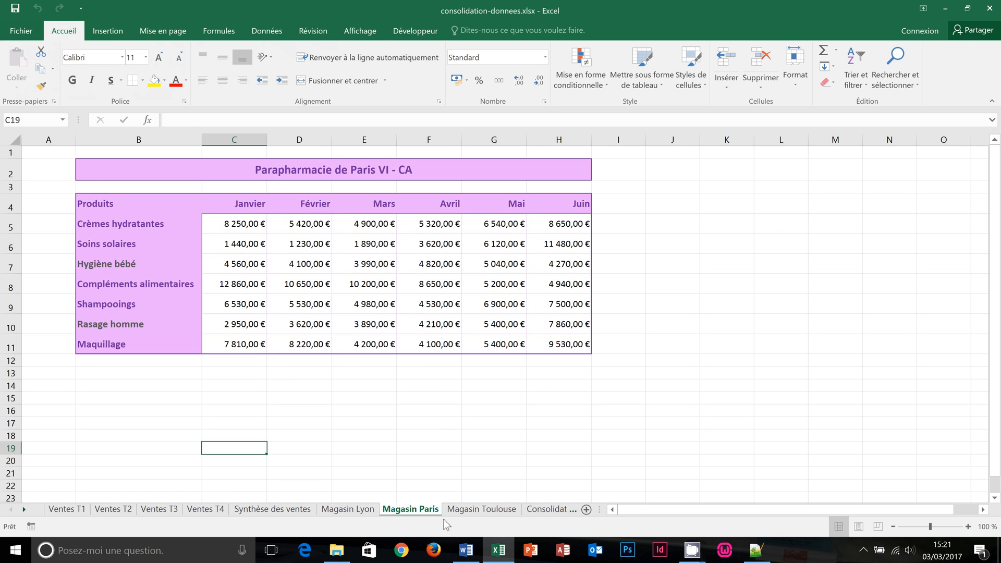
left_click(474, 509)
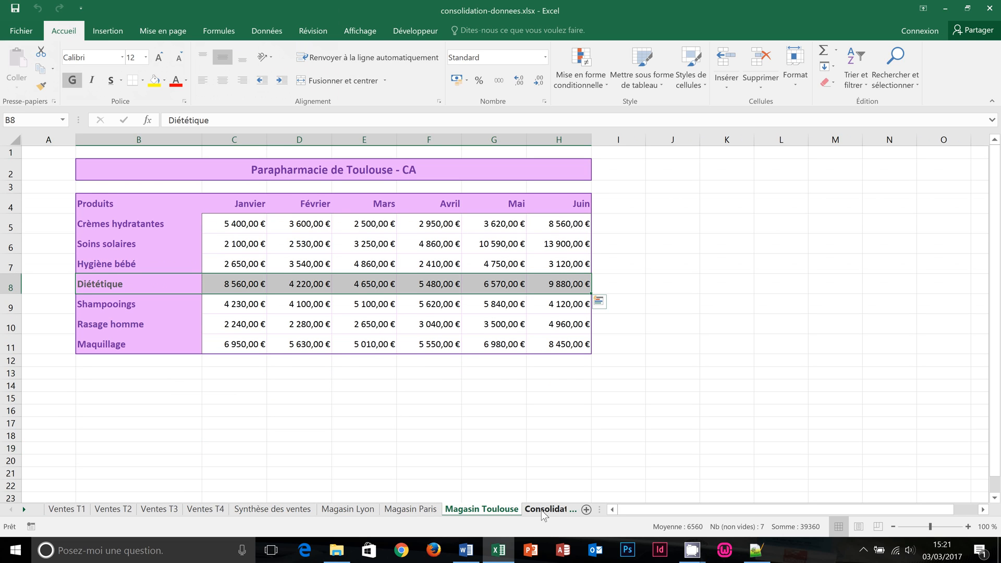
left_click(541, 508)
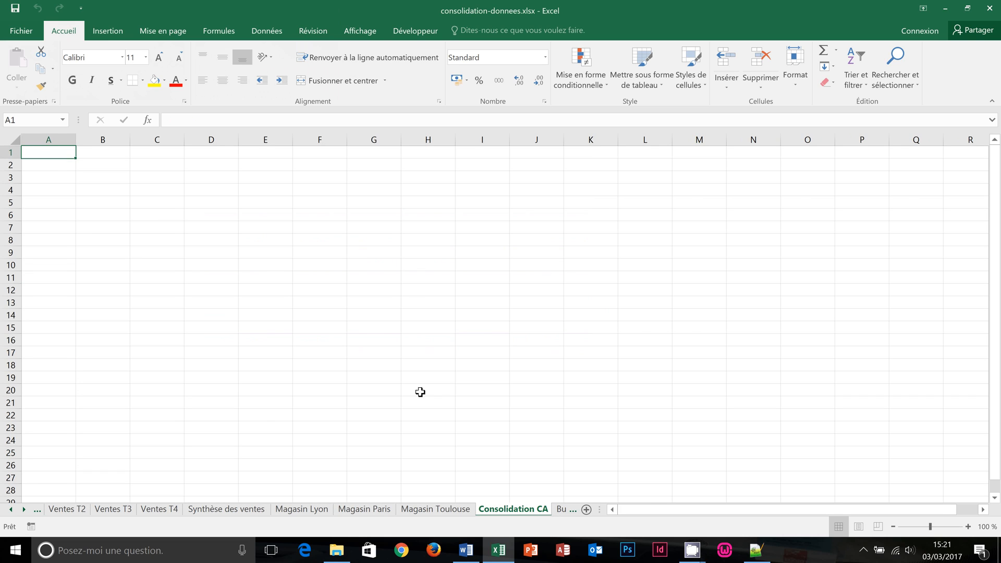
left_click(437, 510)
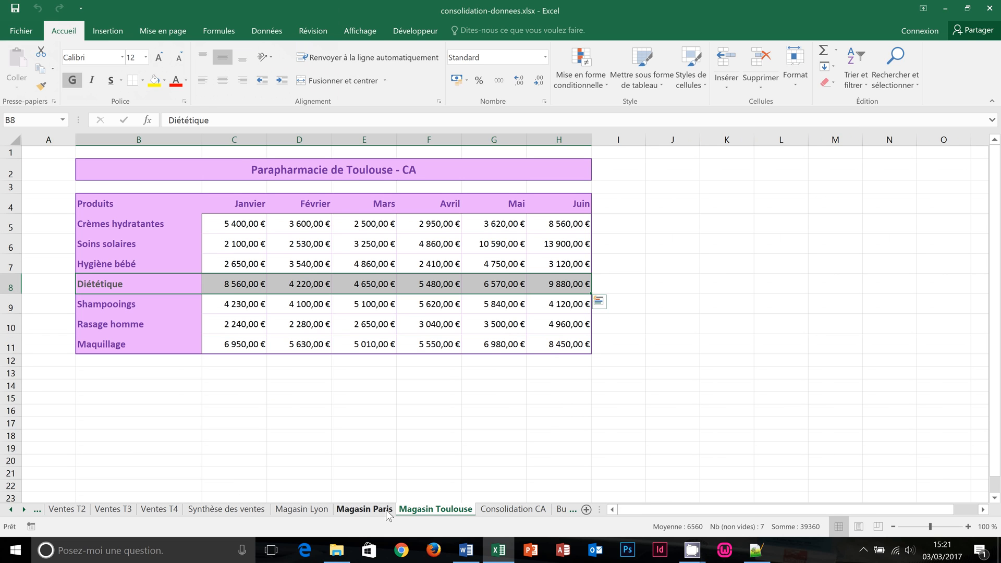
left_click(388, 511)
left_click(322, 513)
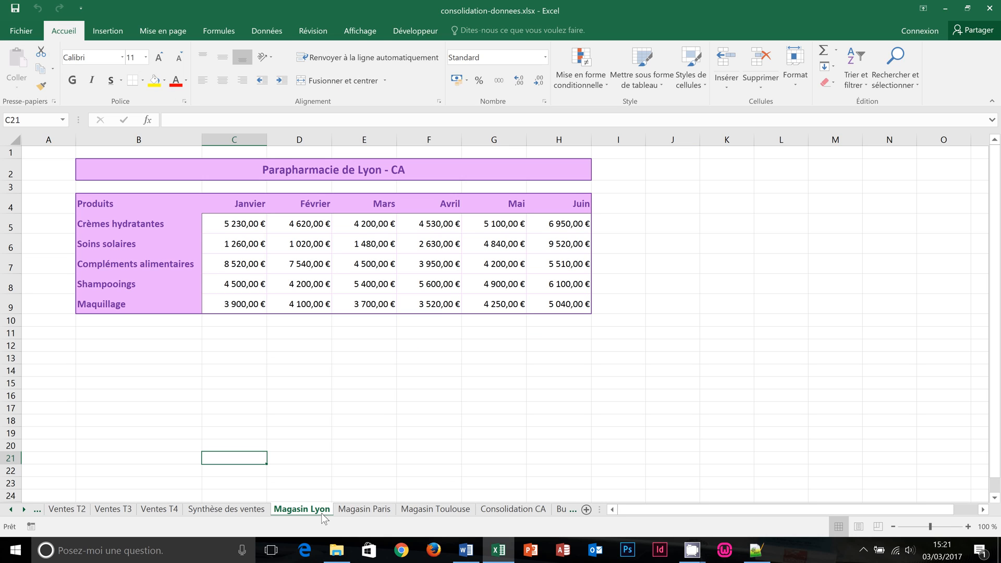
left_click(251, 512)
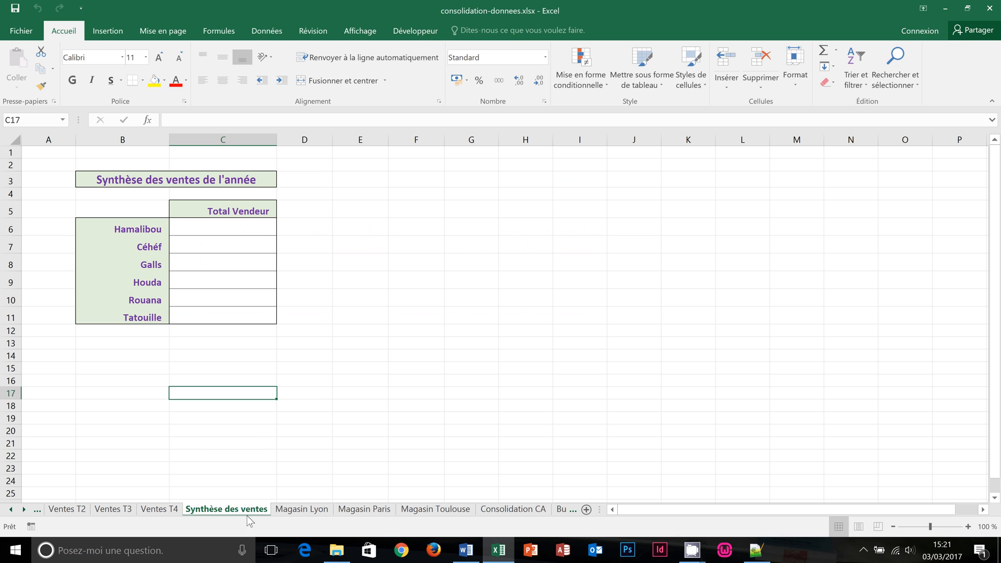
Check the sellers' order and the position of the Total column on sheets Ventes T1 to Ventes T4, including cell F6.
left_click(11, 509)
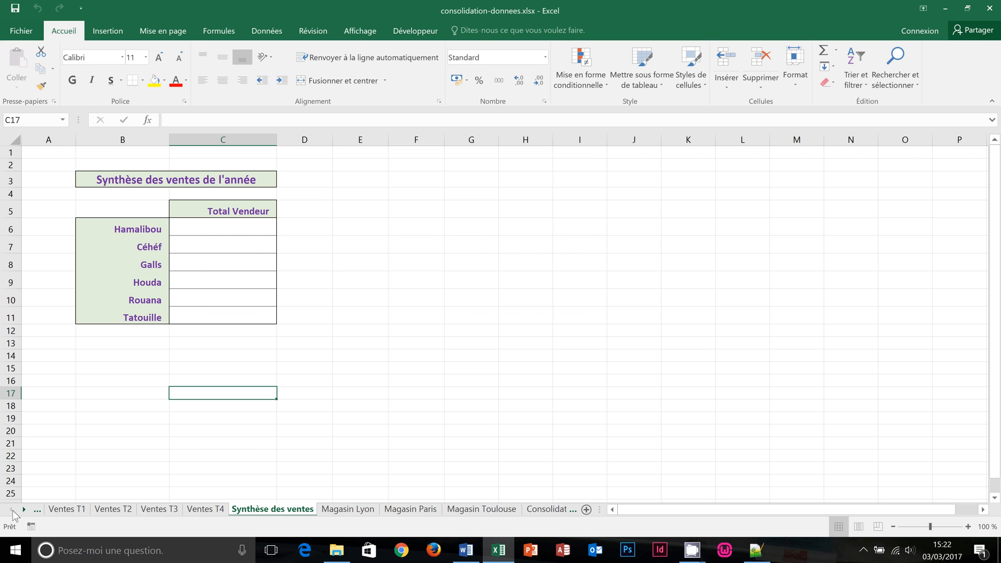
left_click(62, 508)
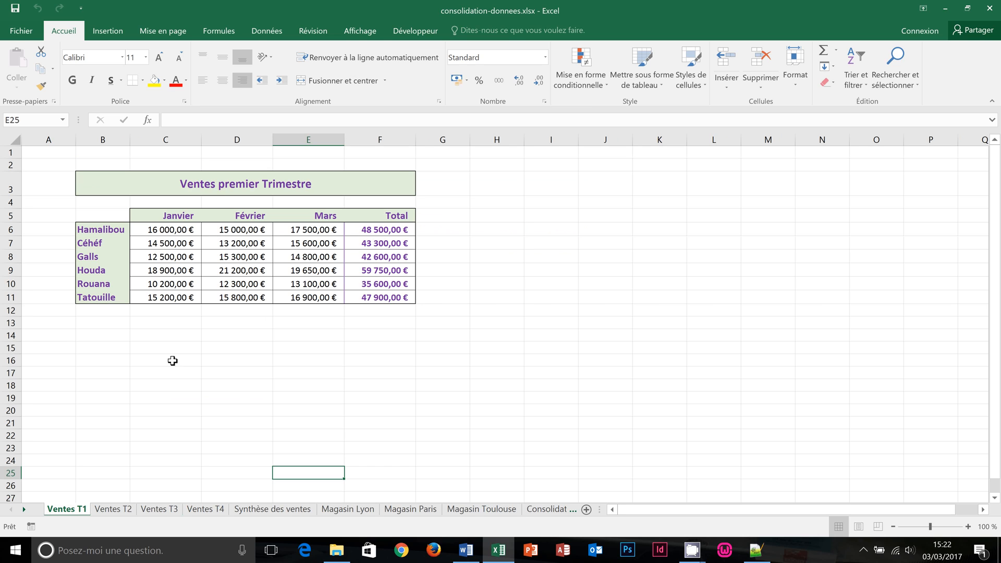
left_click(119, 510)
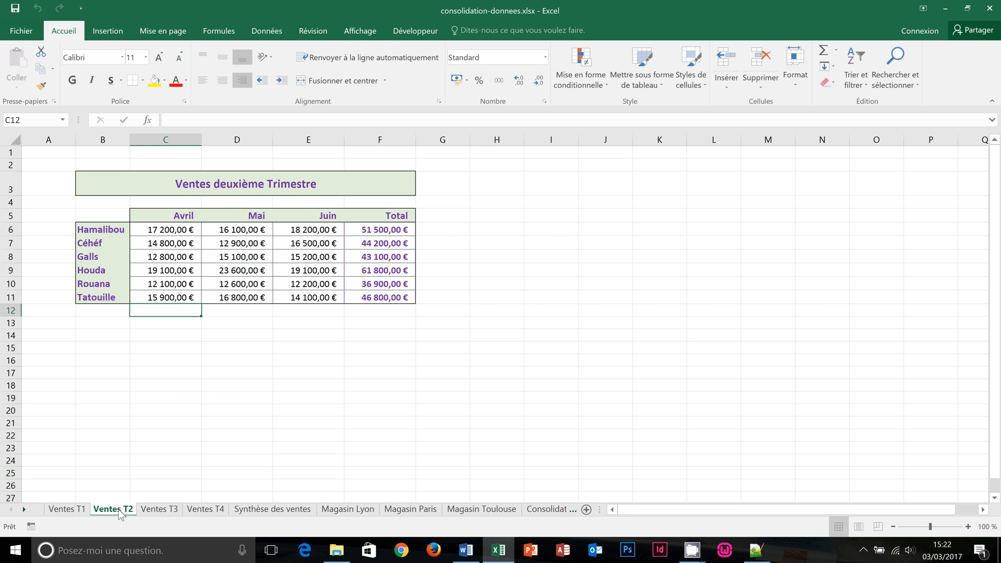
left_click(159, 510)
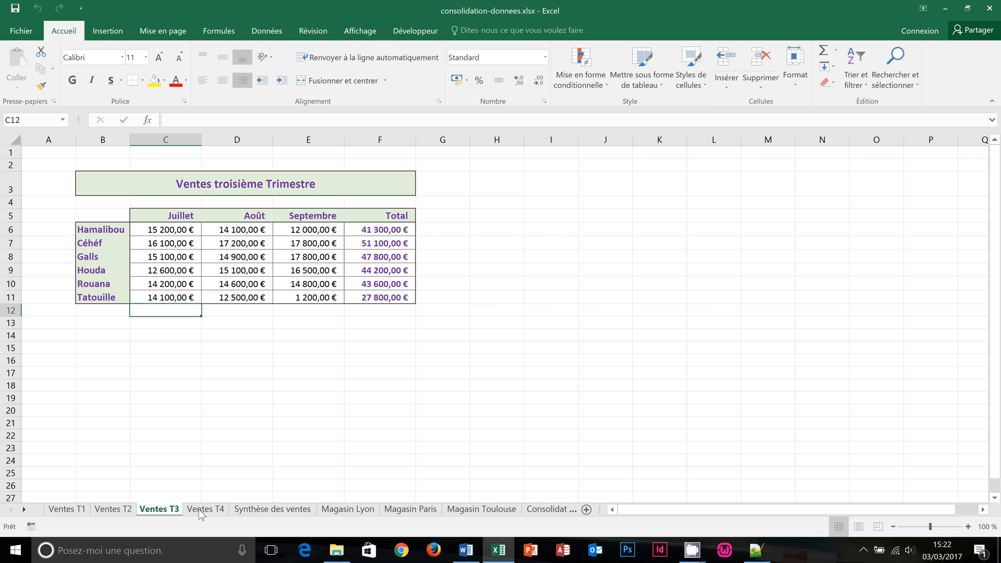
left_click(220, 511)
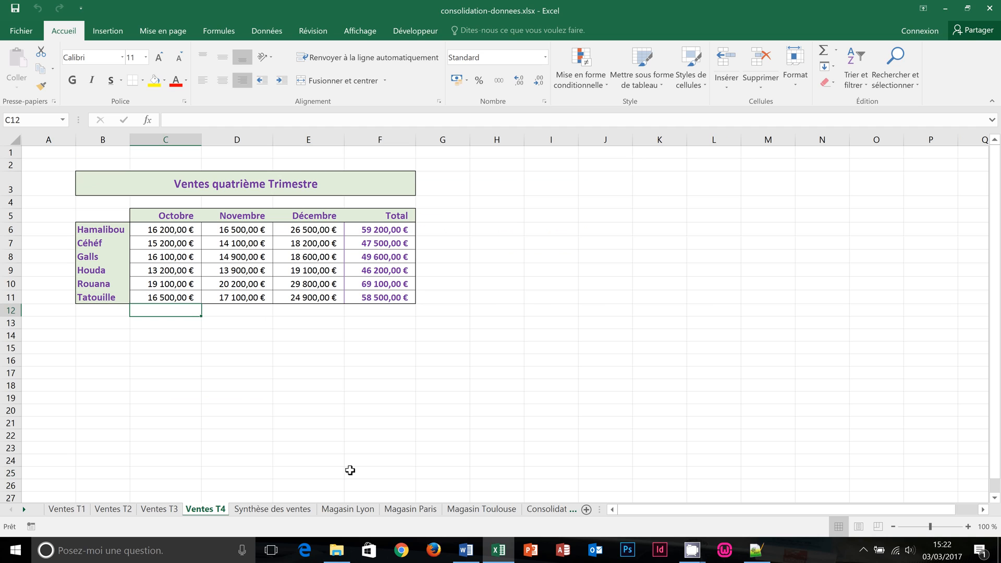
left_click(385, 233)
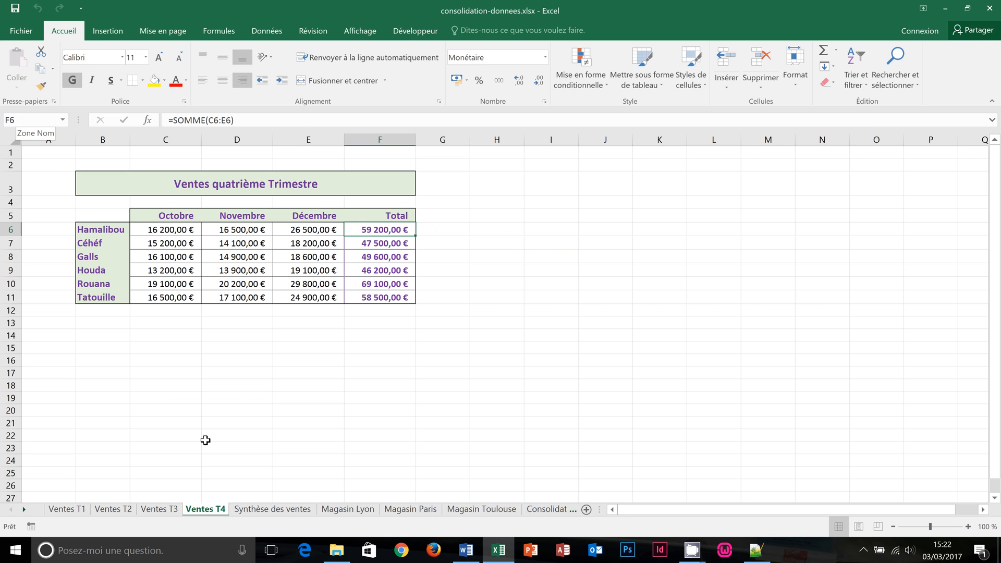
left_click(140, 513)
left_click(115, 509)
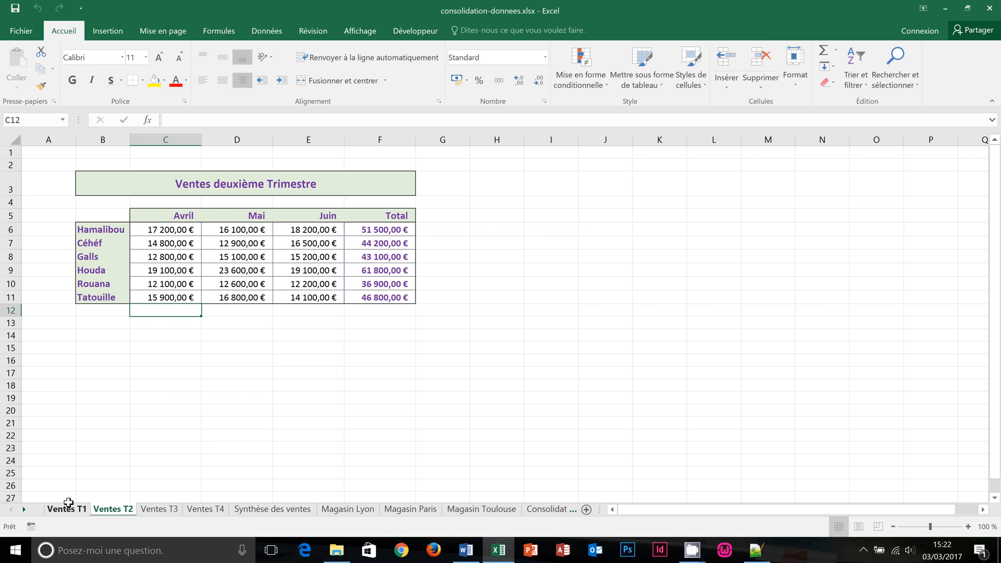
left_click(67, 510)
In cell C6 of Synthèse des ventes, enter the 3D formula =SOMME('Ventes T1:Ventes T4'!F6) for the first seller.
left_click(256, 510)
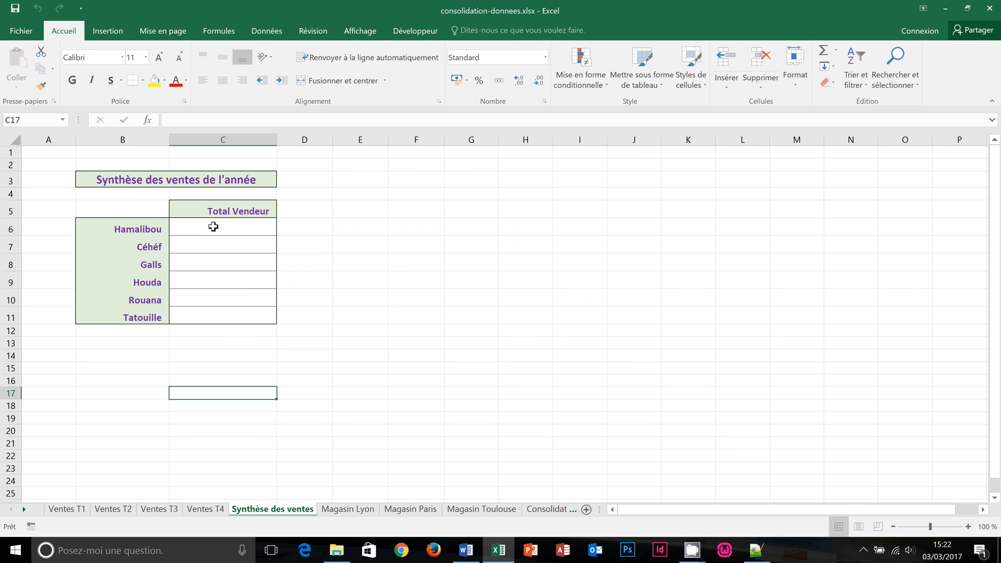
mouse_move(213, 227)
left_mouse_down()
mouse_move(221, 253)
mouse_move(217, 229)
left_mouse_up()
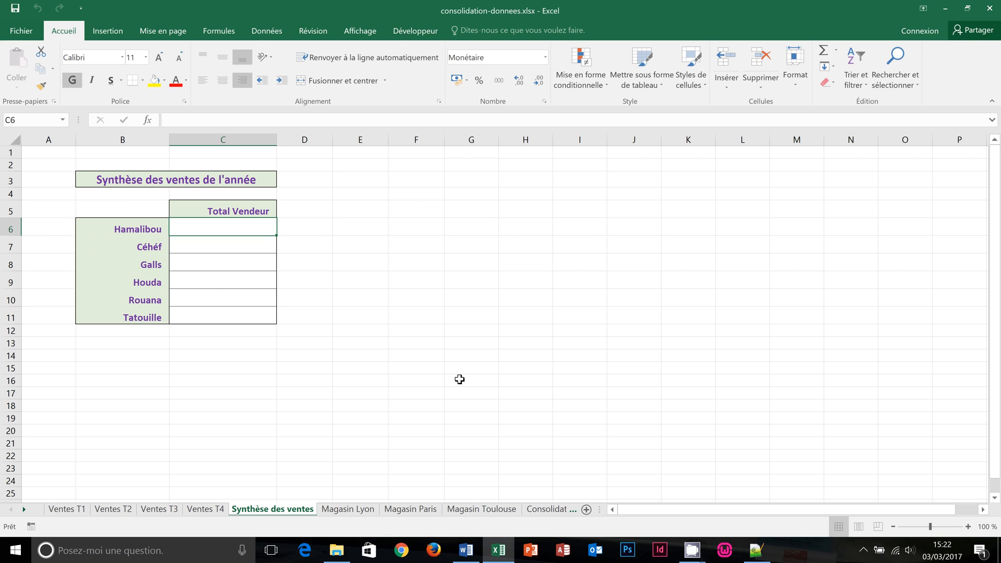
type("=")
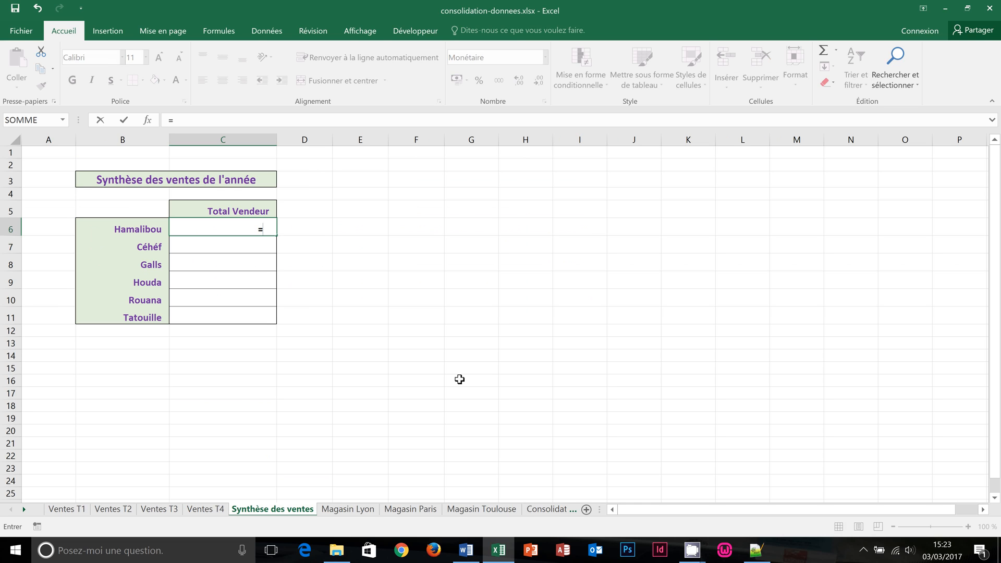
type("somme")
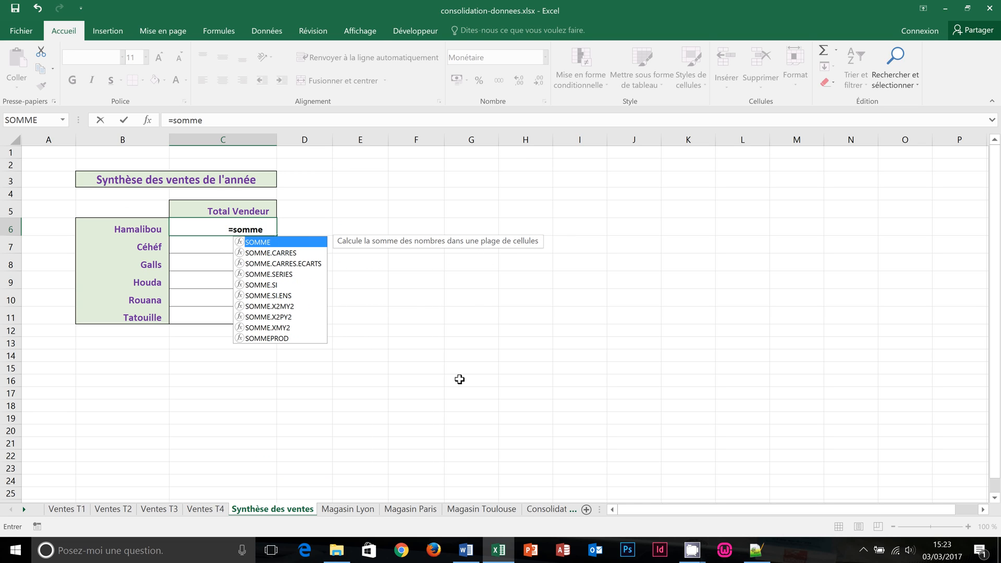
type("(")
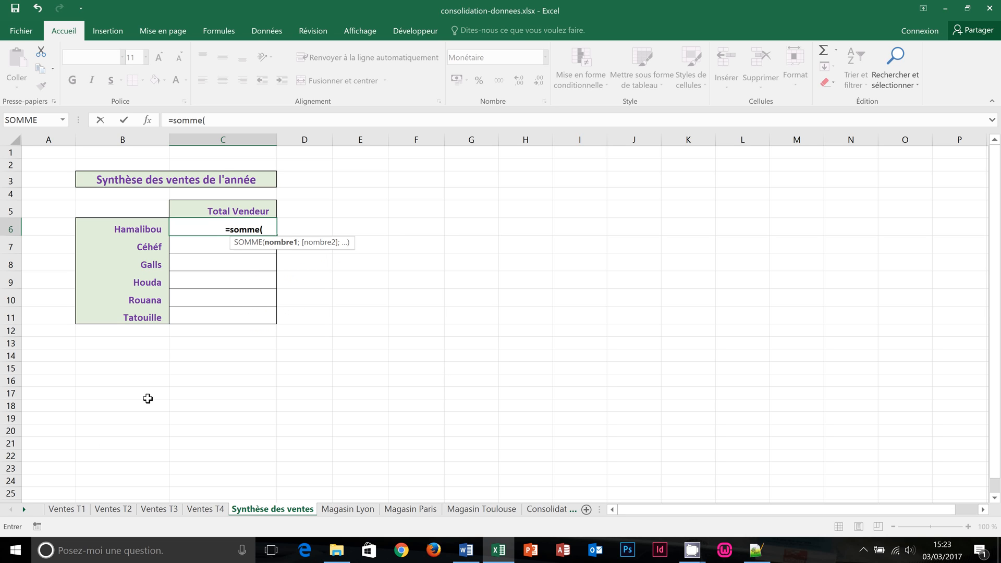
left_click(72, 513)
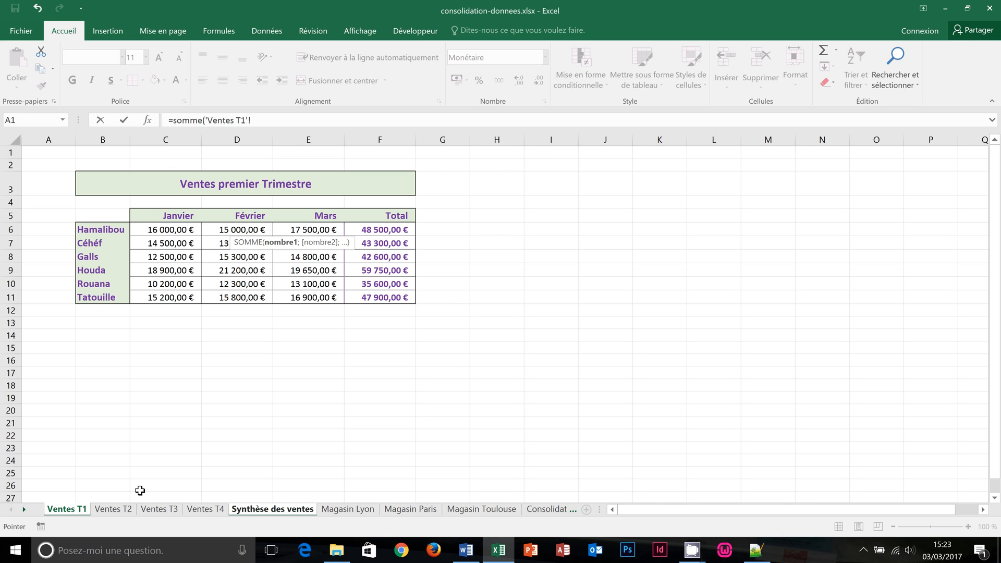
left_click(113, 511, "shift")
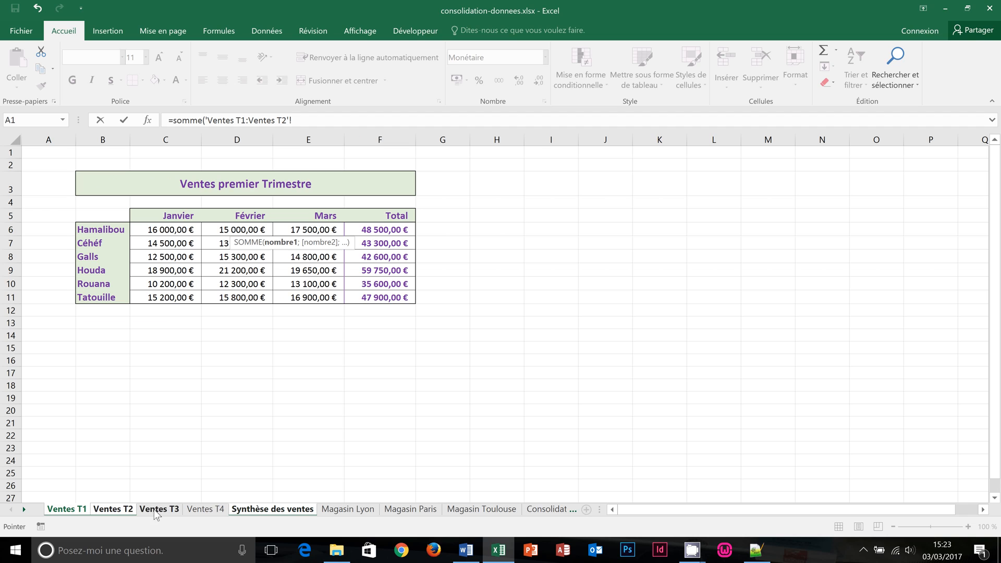
left_click(177, 510, "shift")
left_click(207, 511, "shift")
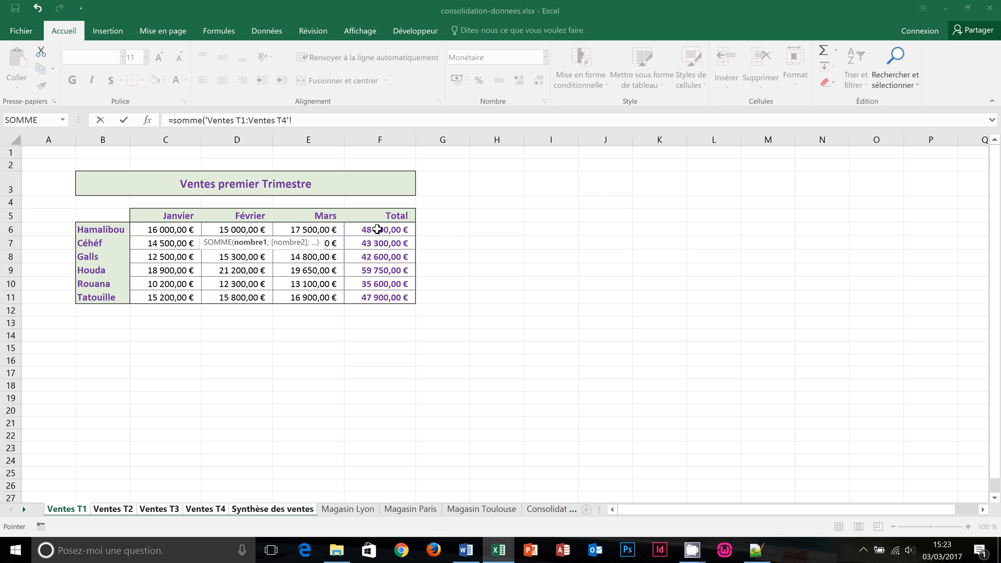
left_click(377, 229)
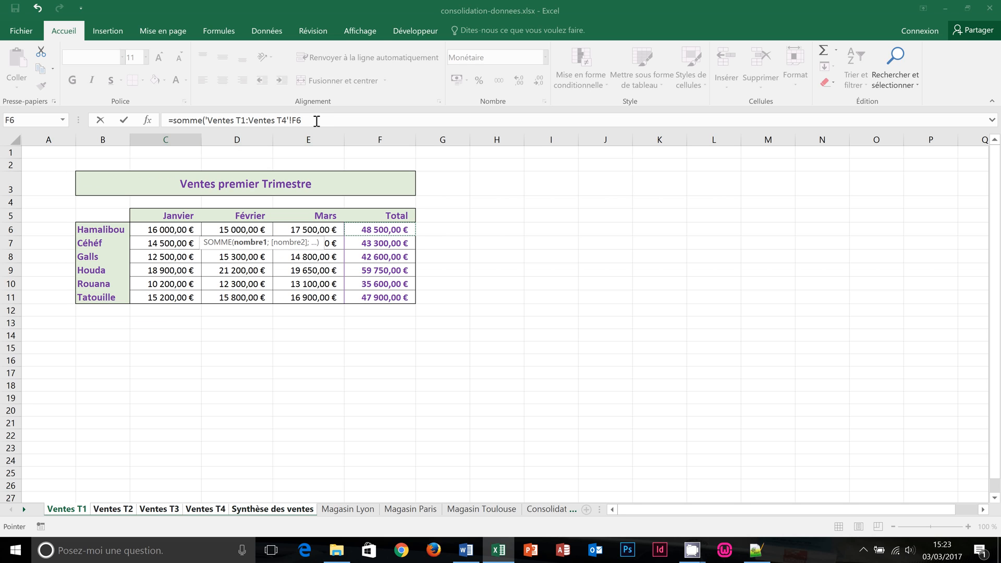
left_click(316, 120)
type(")")
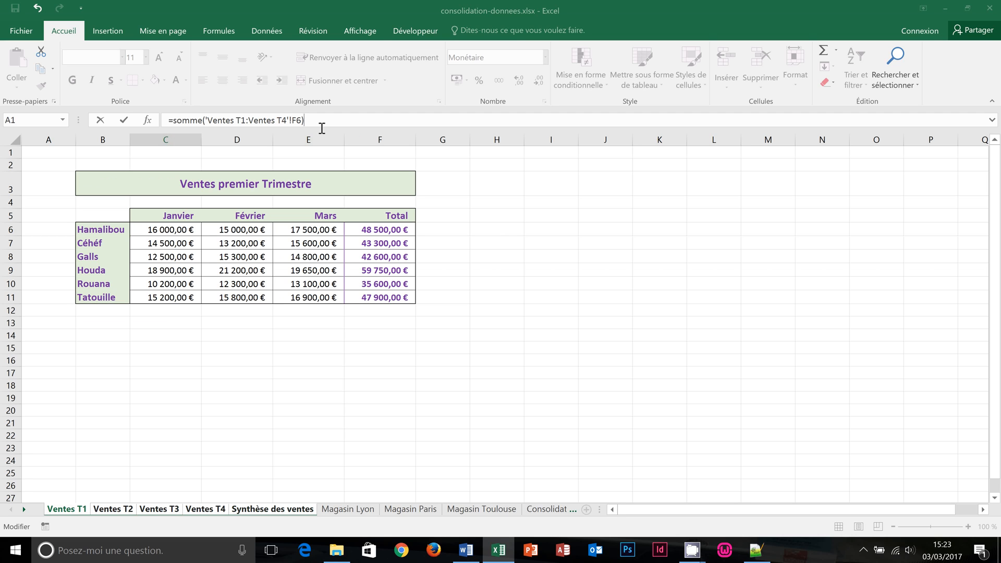
key("Return")
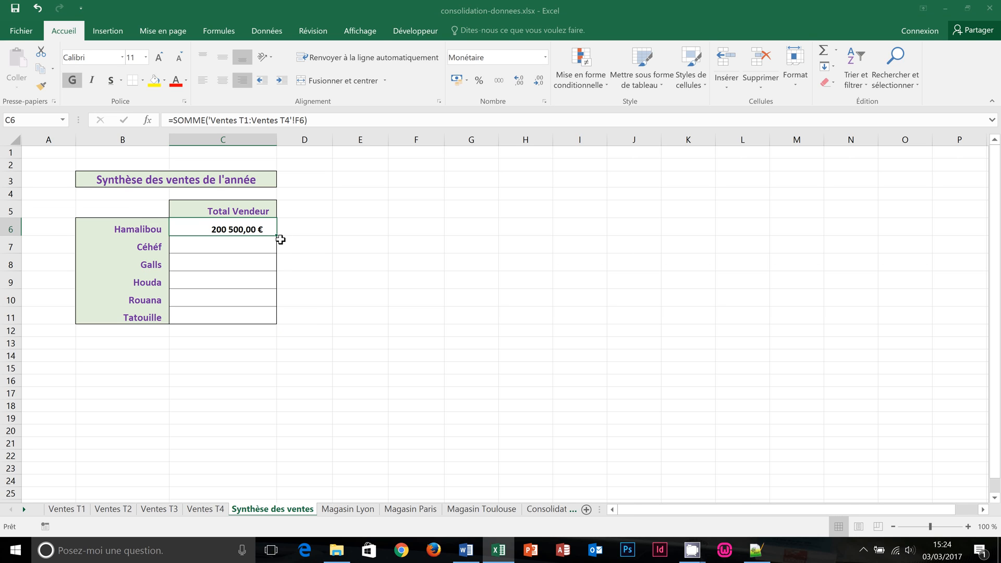
Fill the SOMME formula from C6 down to C11 for the remaining sellers and set the auto-fill option.
double_click(276, 236)
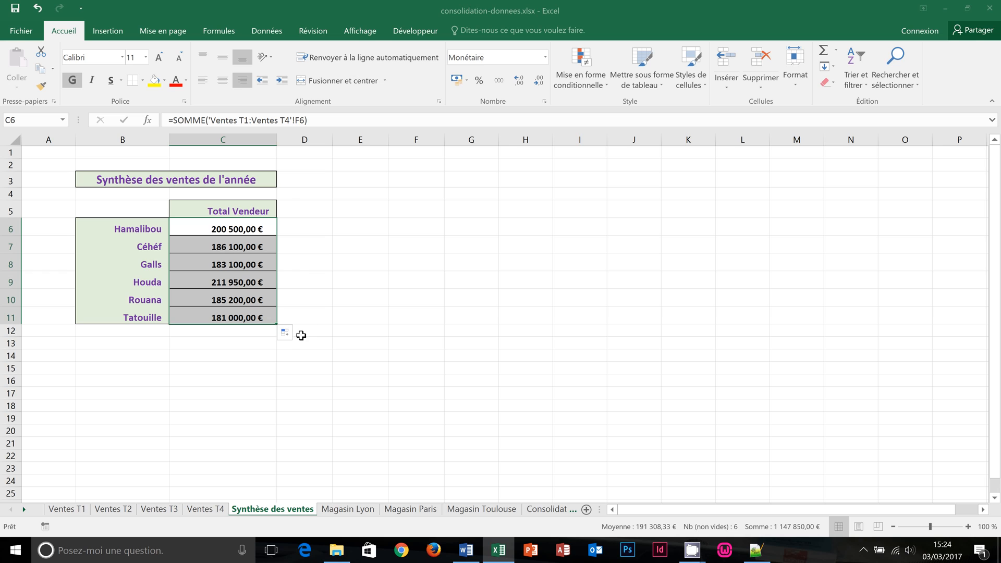
left_click(285, 332)
left_click(313, 375)
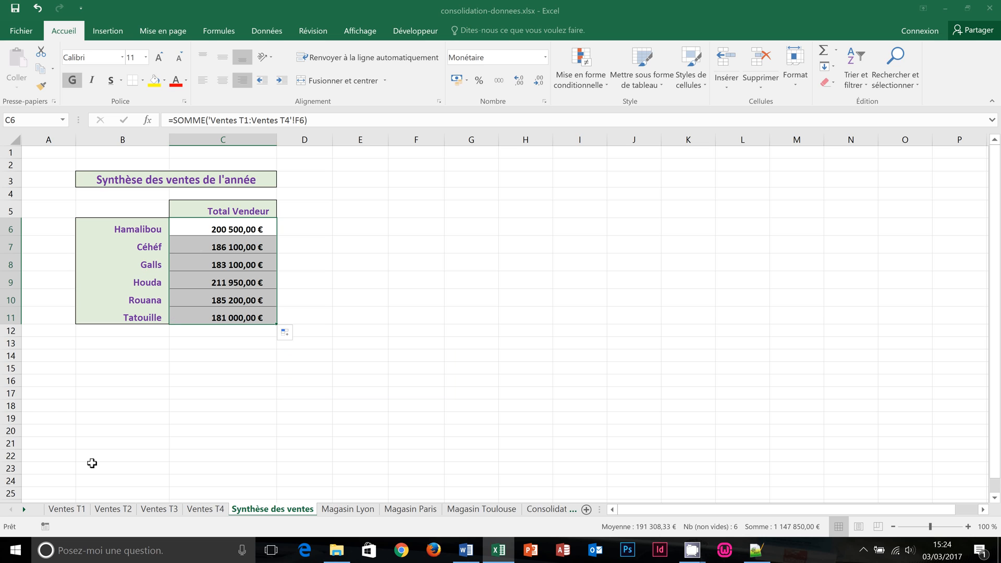
Check the first seller's Total in cell F6 on each of the sheets Ventes T1 to Ventes T4.
left_click(73, 510)
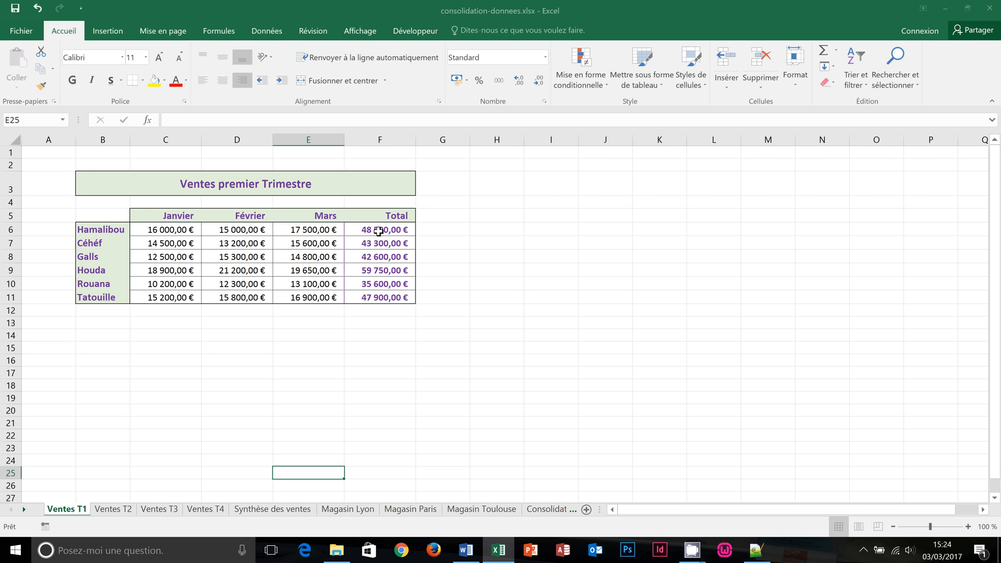
left_click(118, 514)
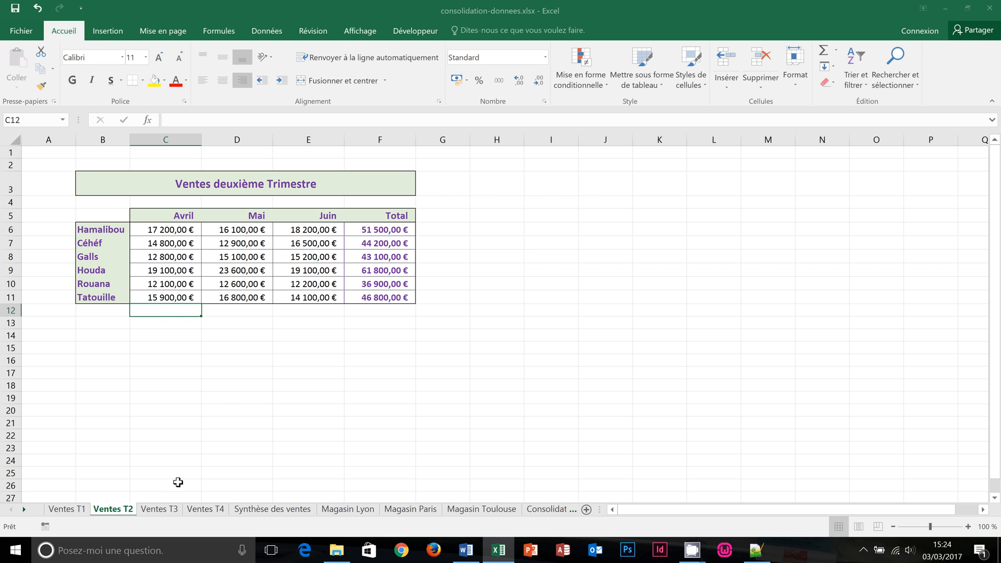
left_click(163, 510)
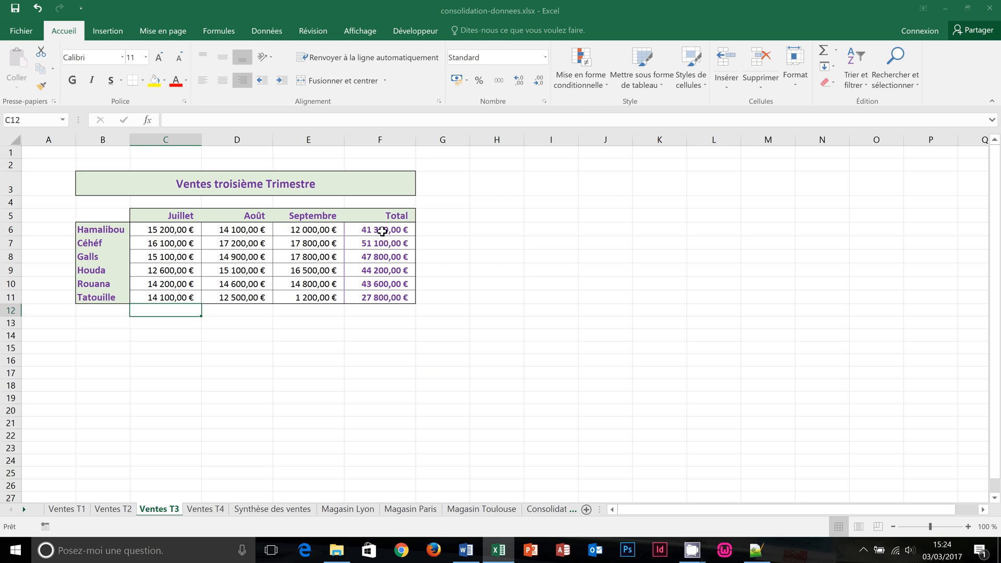
left_click(206, 509)
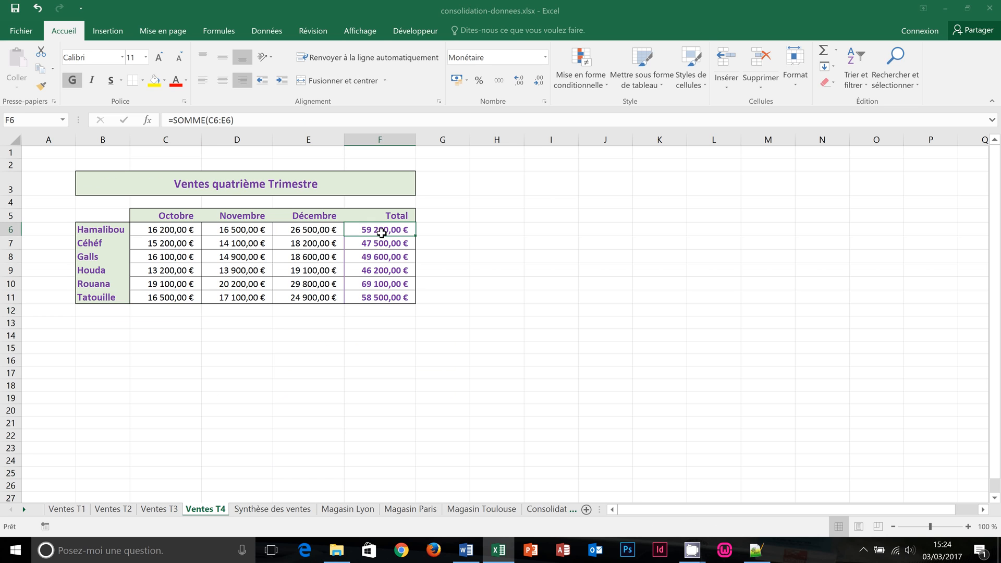
Clear the SOMME formulas from C6:C11 on Synthèse des ventes.
left_click(292, 509)
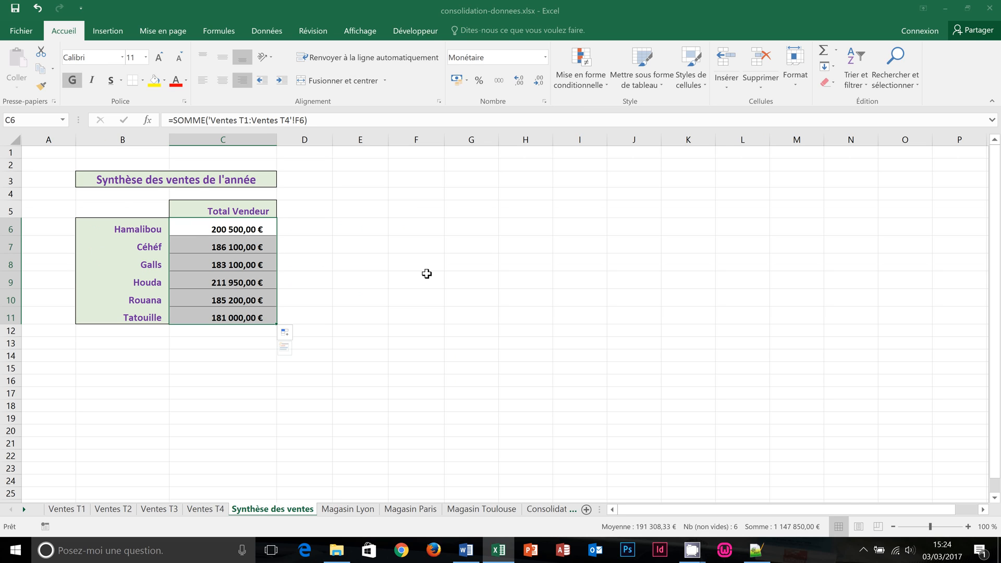
key("Delete")
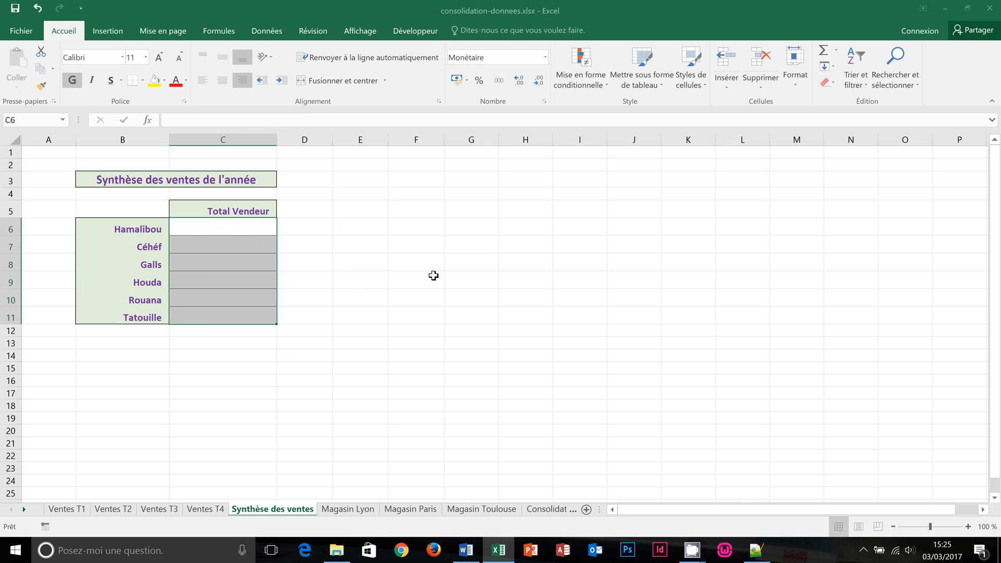
left_click(428, 275)
Fill all of C6:C11 at once with the average formula =MOYENNE('Ventes T1:Ventes T4'!F6).
left_click_drag(211, 230, 212, 315)
type("=")
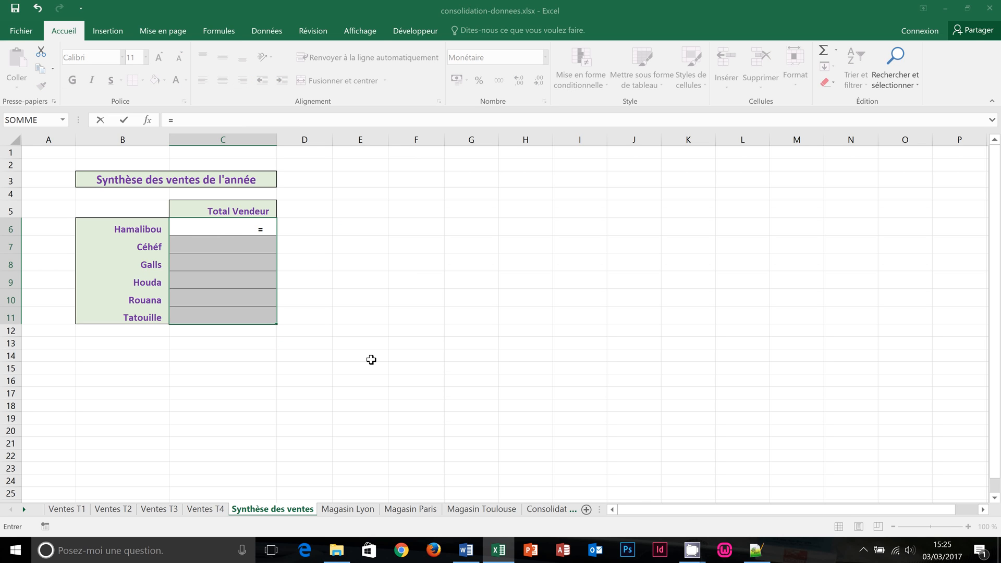
type("moyen")
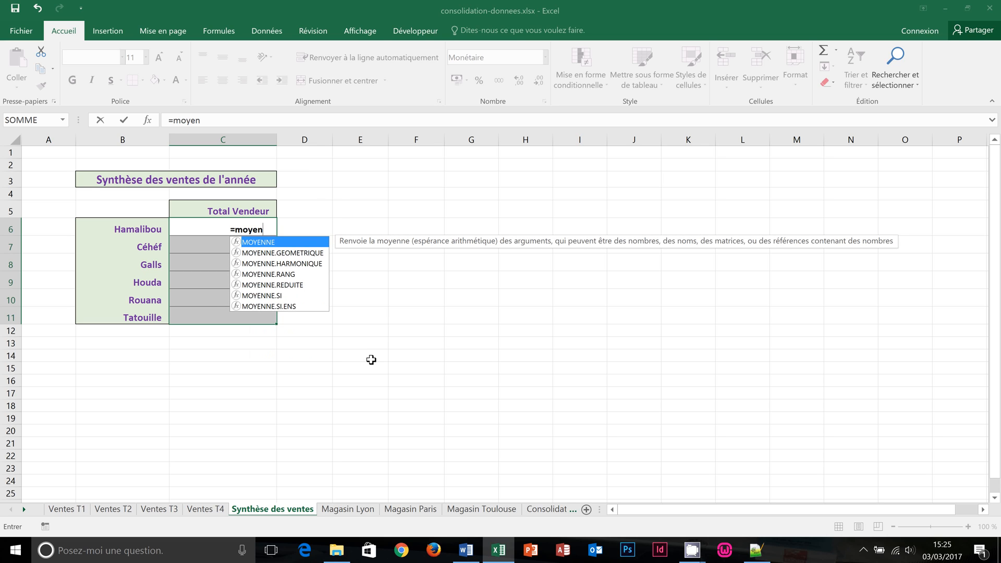
type("ne(")
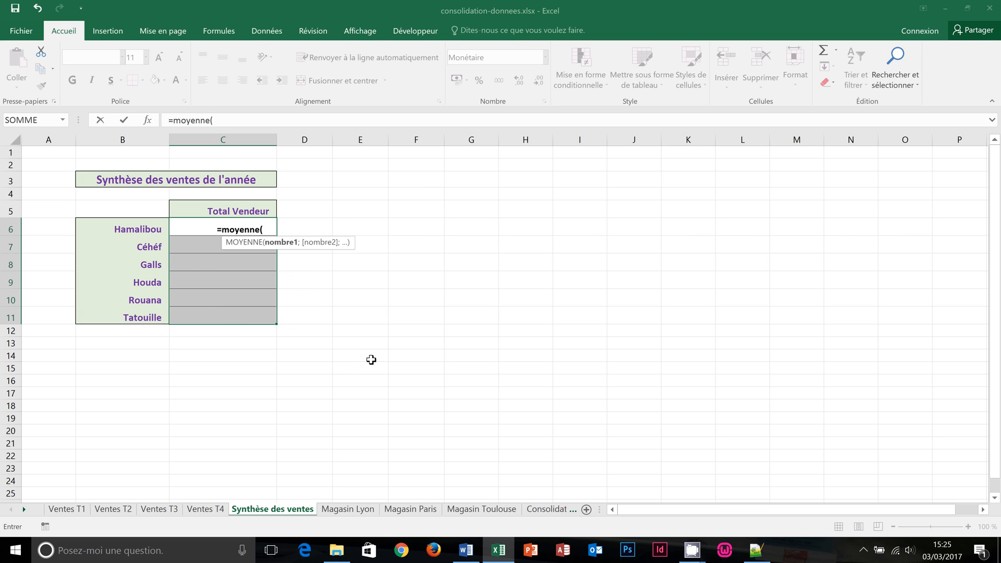
left_click(65, 510)
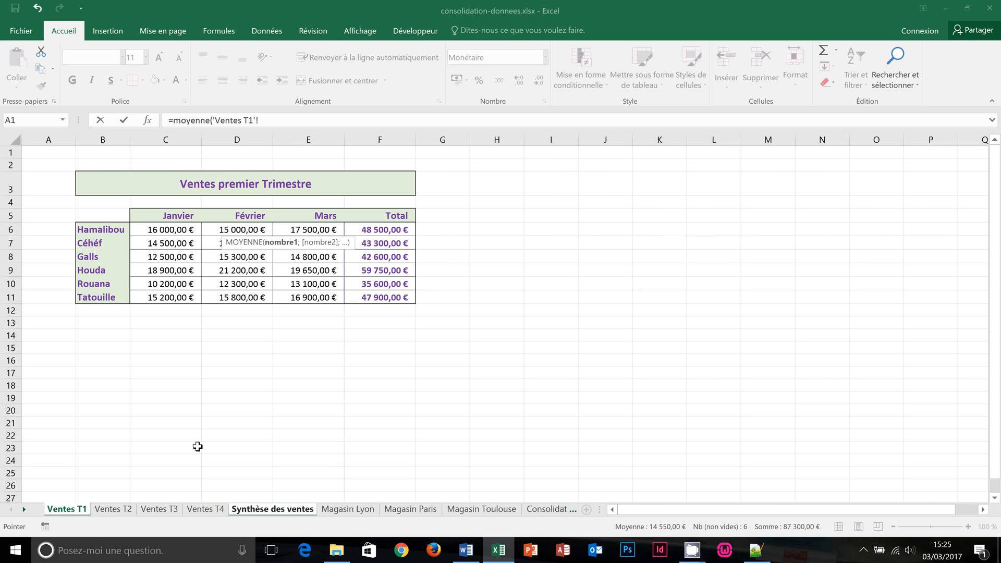
left_click(114, 509, "shift")
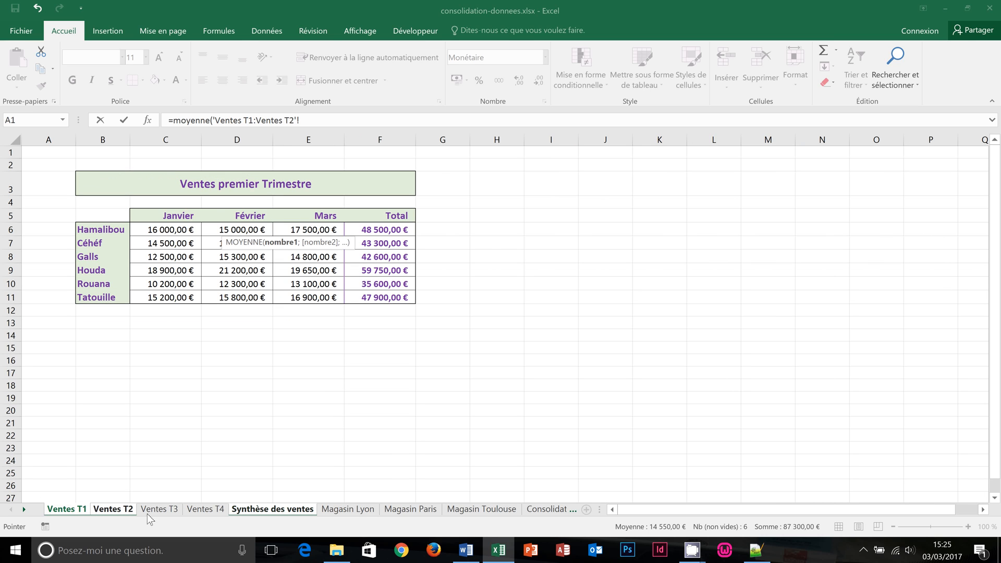
left_click(153, 513, "shift")
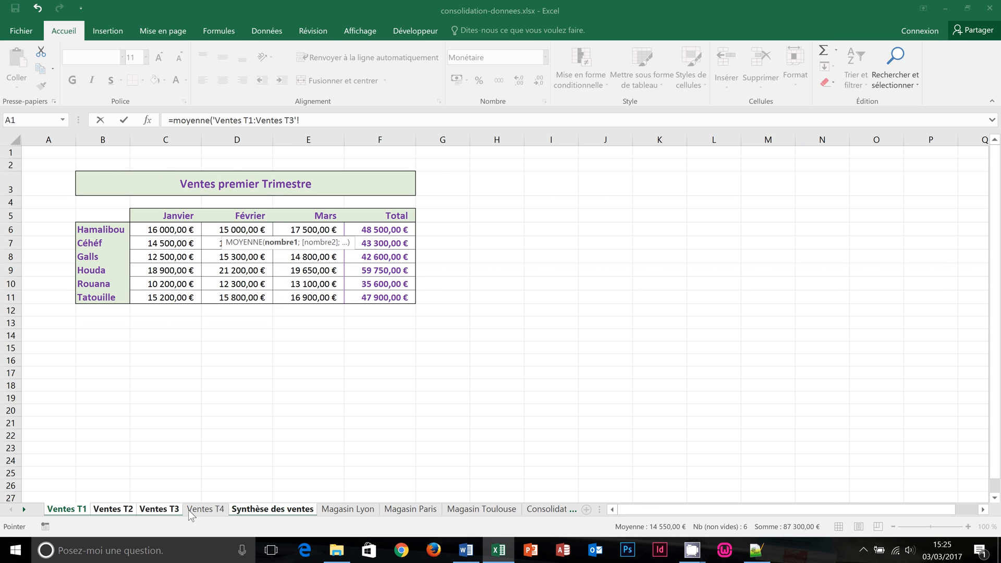
left_click(216, 509, "shift")
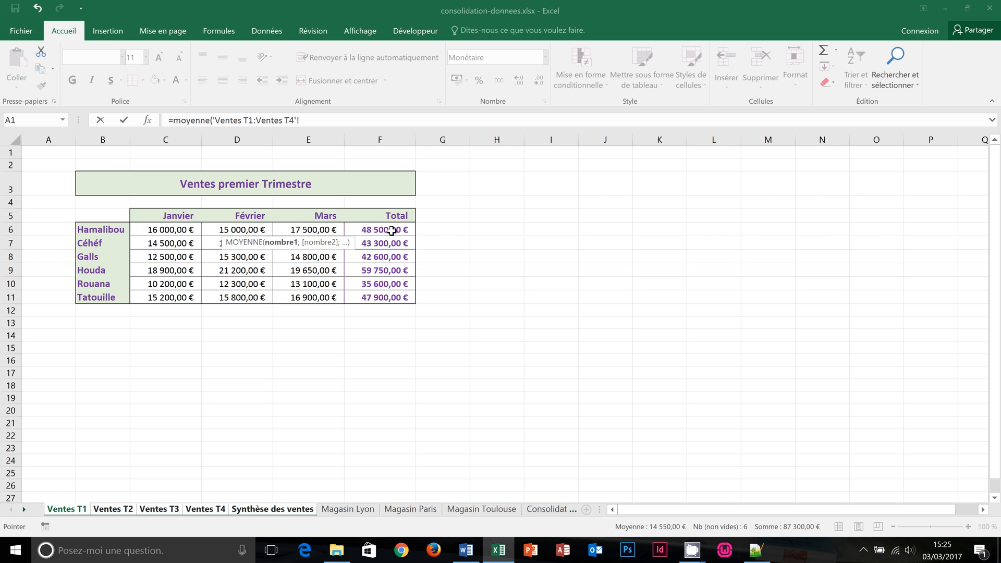
left_click(391, 230)
type(")")
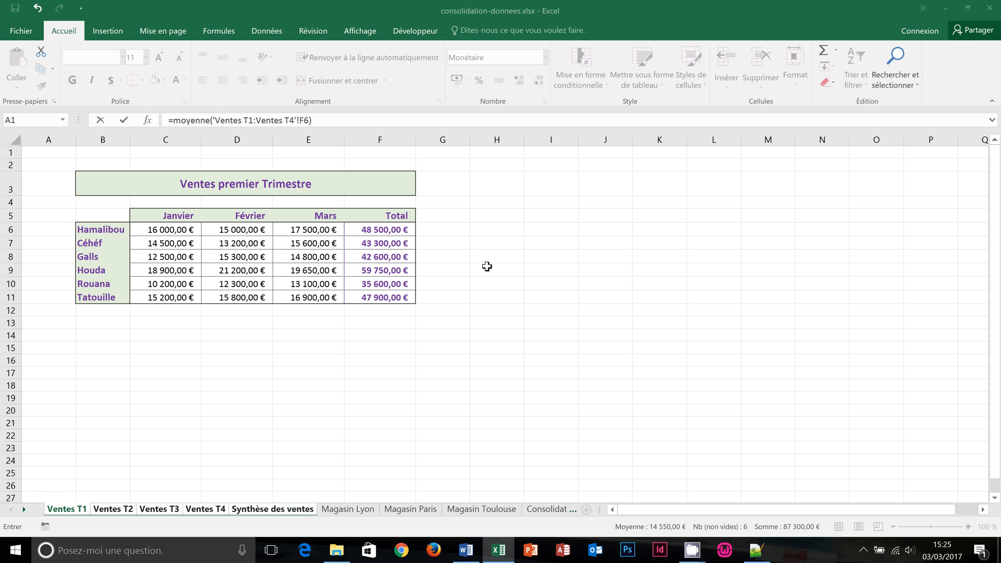
key("ctrl+Return")
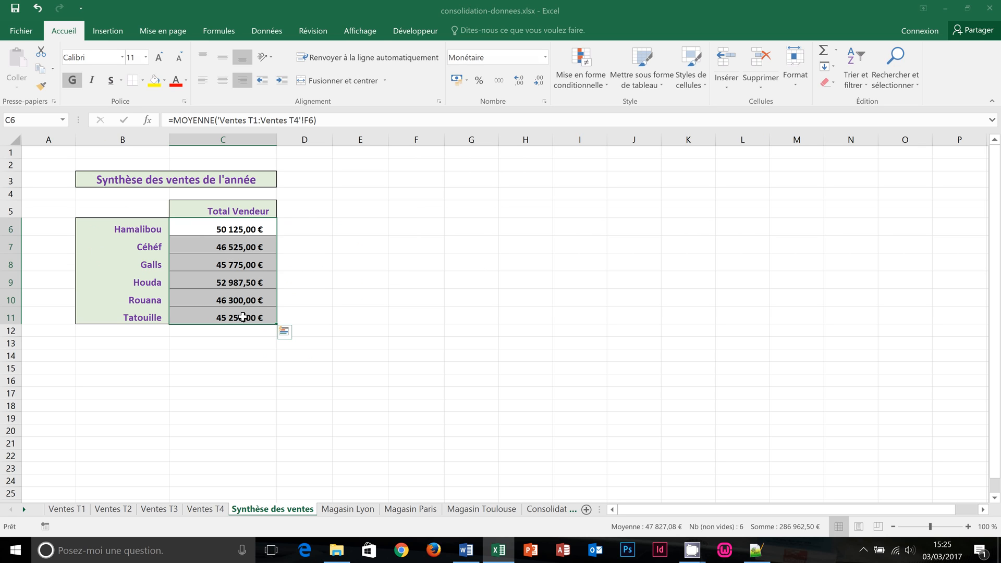
left_click(502, 341)
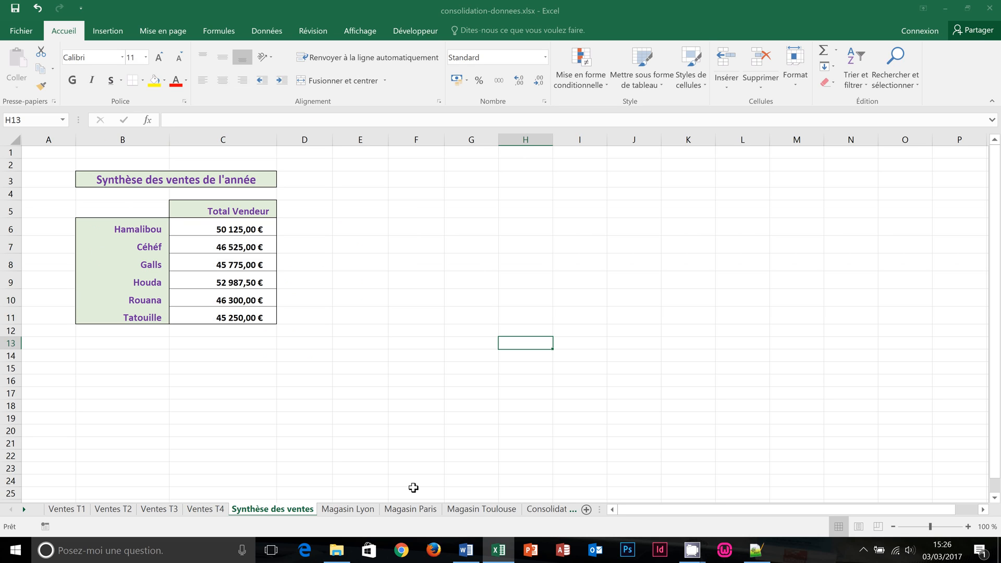
Compare the product rows on Magasin Lyon, Magasin Paris and Magasin Toulouse, and view the Consolidation CA sheet.
left_click(358, 513)
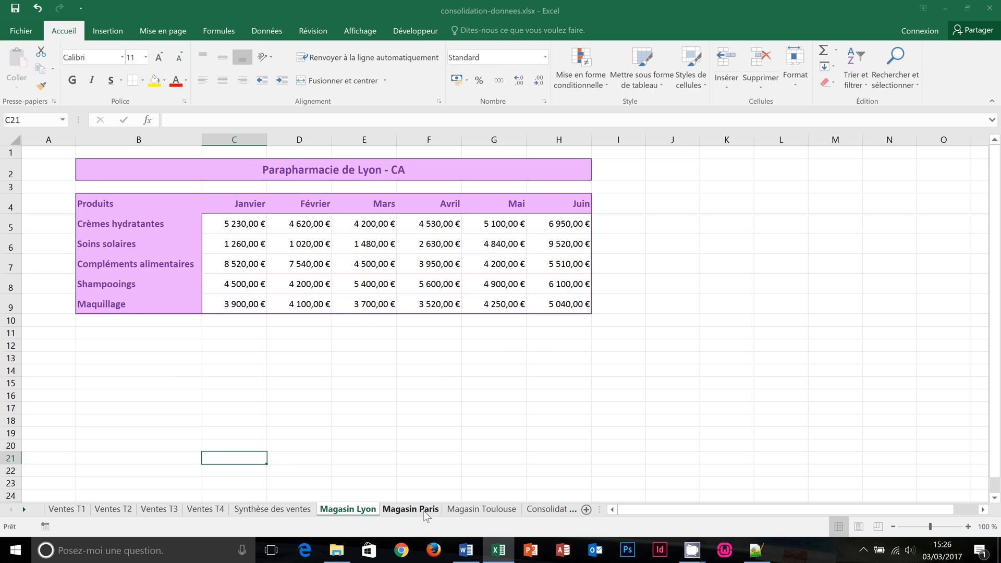
left_click(426, 513)
left_click(480, 512)
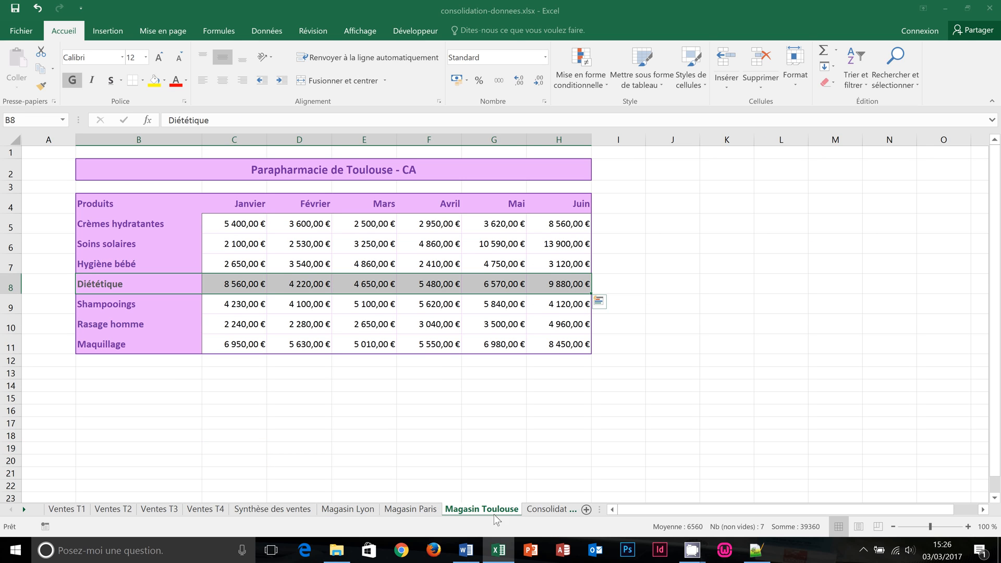
left_click(543, 507)
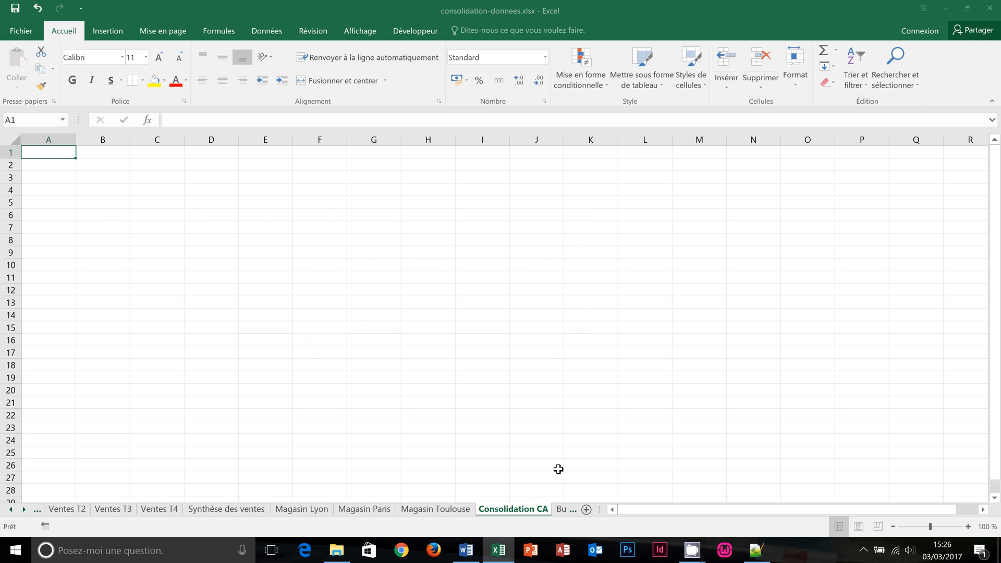
left_click(438, 515)
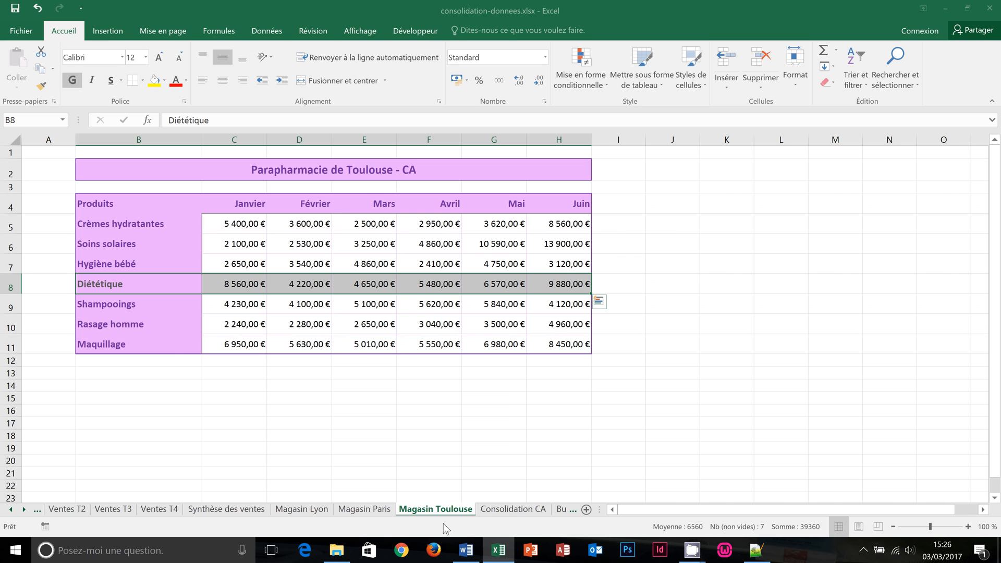
left_click(403, 451)
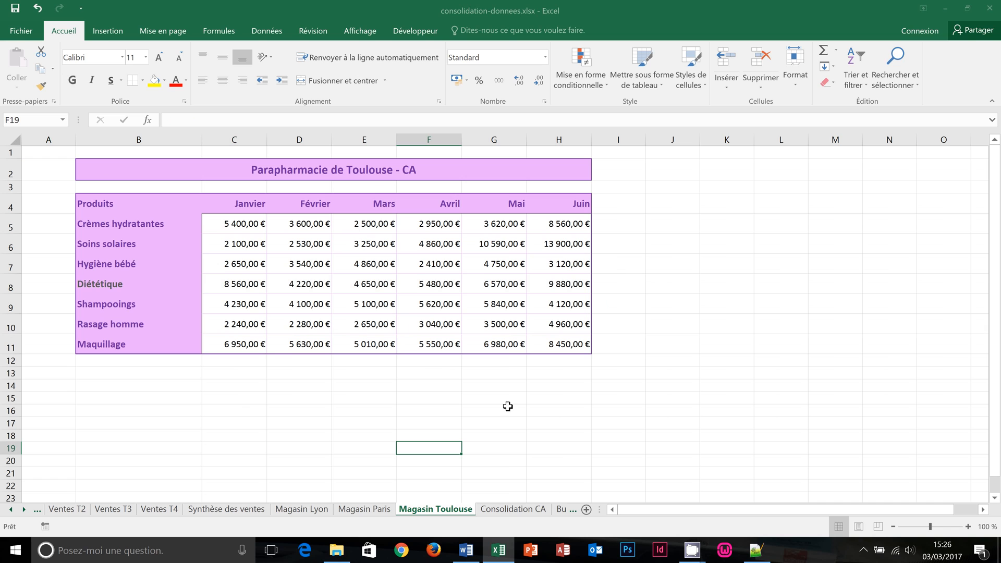
left_click(364, 511)
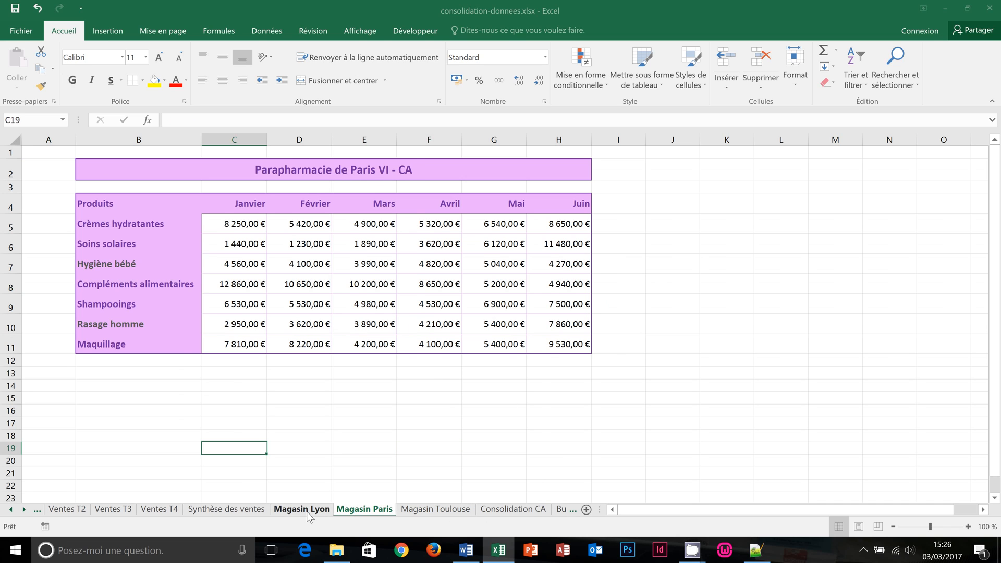
Check which product rows differ between Magasin Lyon, Magasin Paris and Magasin Toulouse, such as Hygiène bébé and Rasage homme on the Paris sheet.
left_click(309, 515)
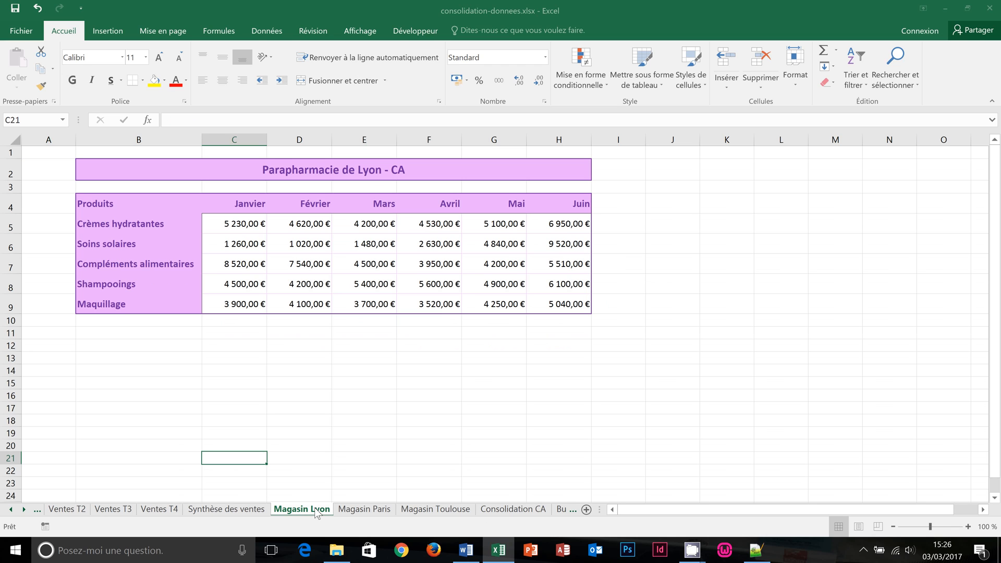
left_click(363, 513)
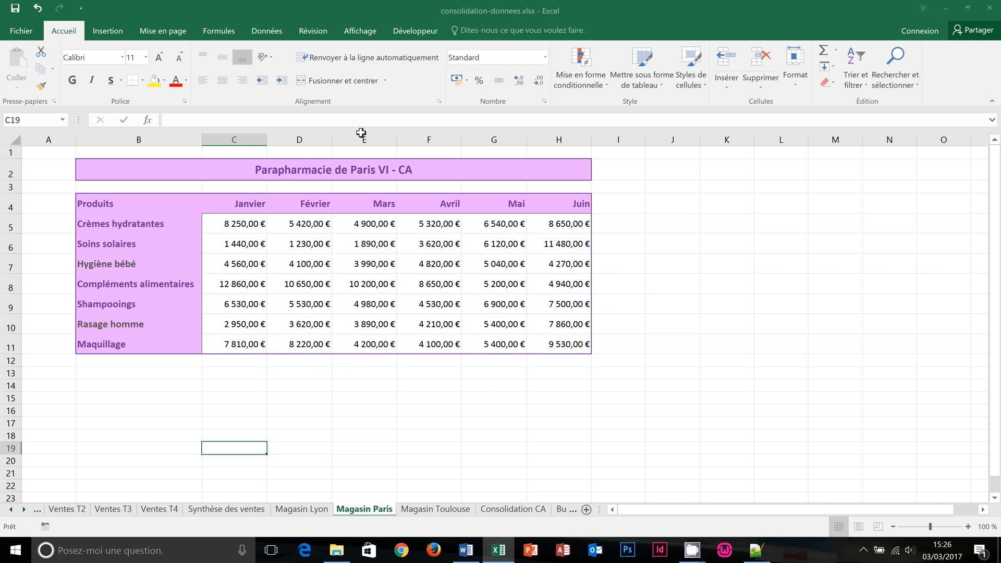
left_click(97, 266)
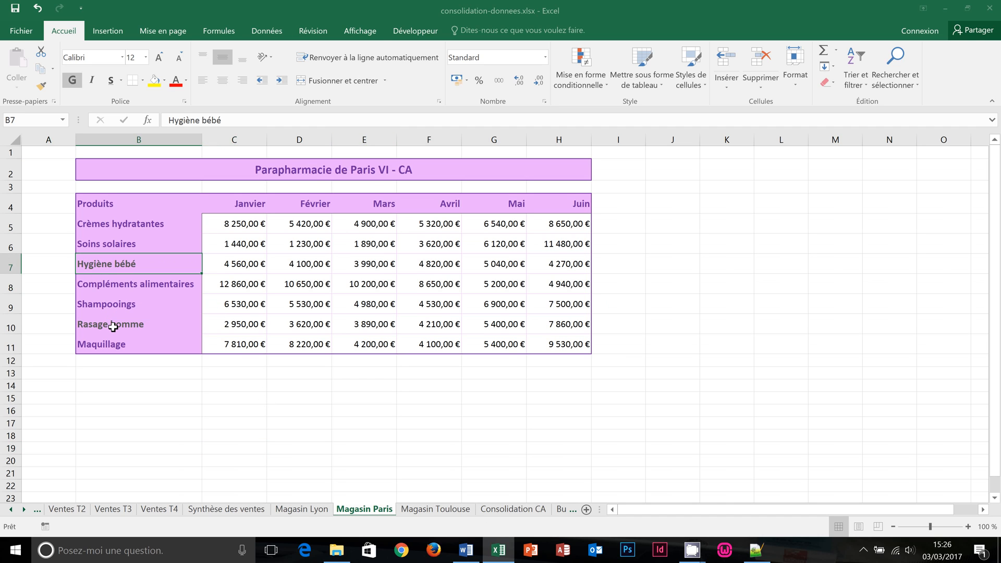
left_click(113, 327)
left_click(302, 509)
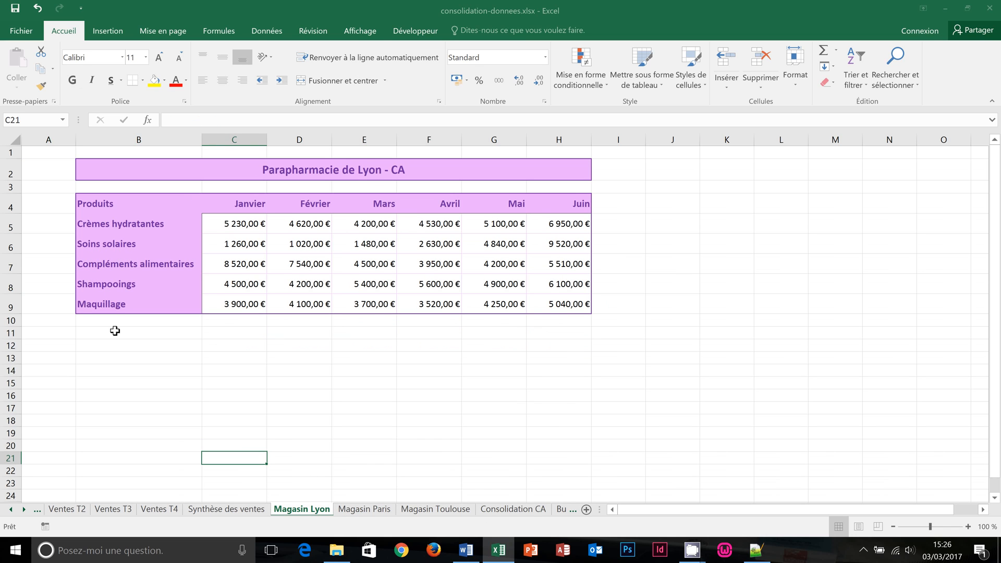
left_click(437, 514)
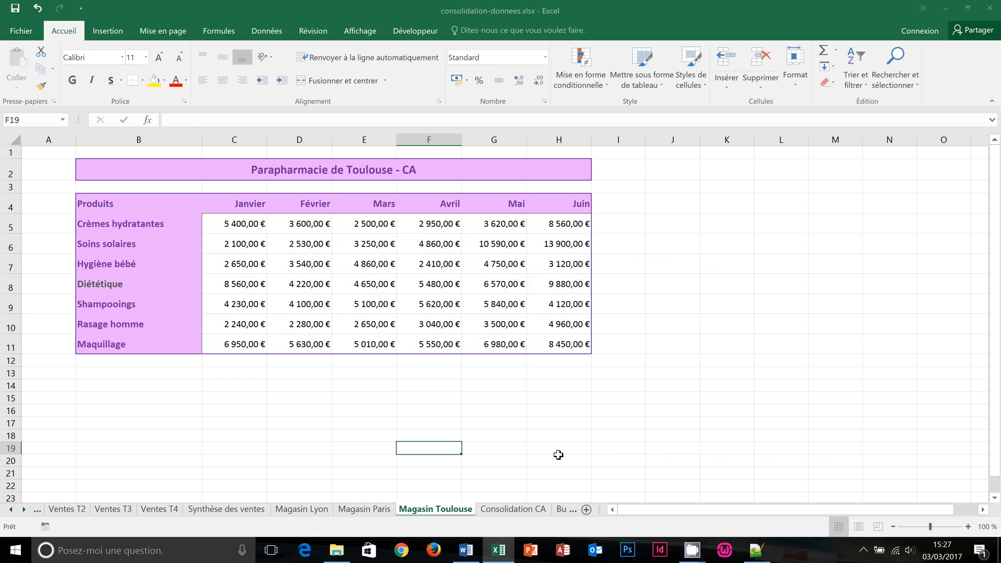
Start a data consolidation at cell B2 of the Consolidation CA sheet with Somme as the function.
left_click(509, 510)
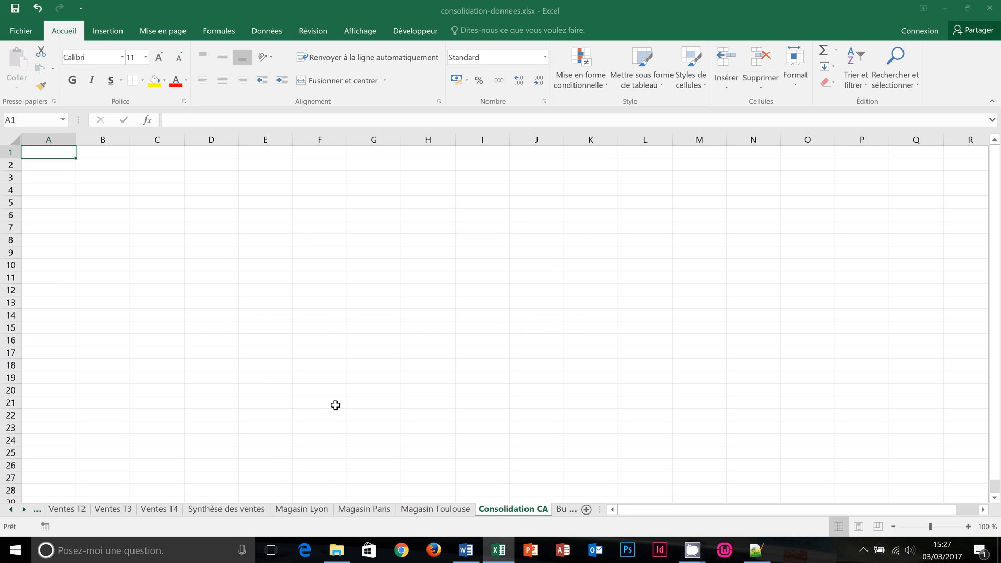
left_click(101, 164)
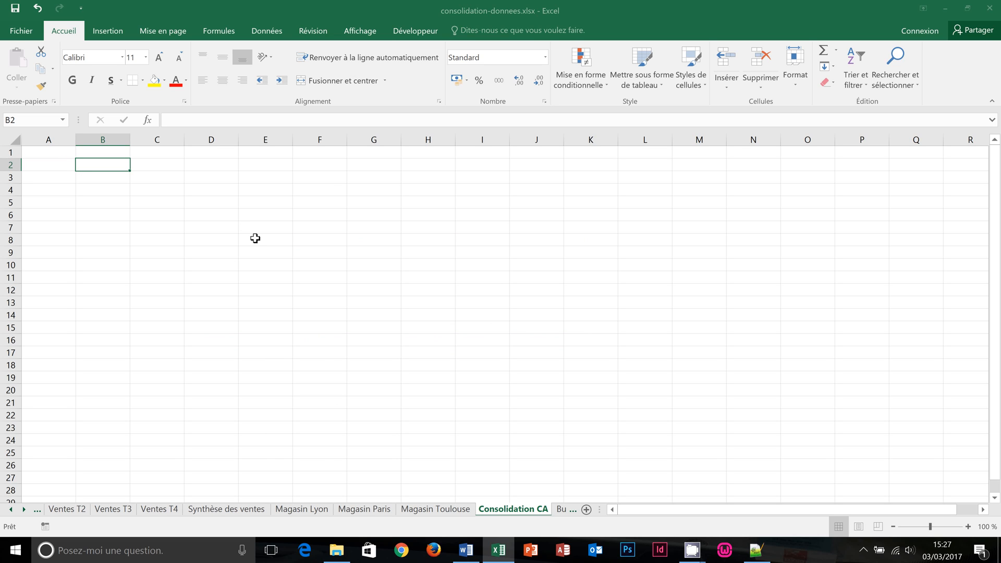
left_click(266, 31)
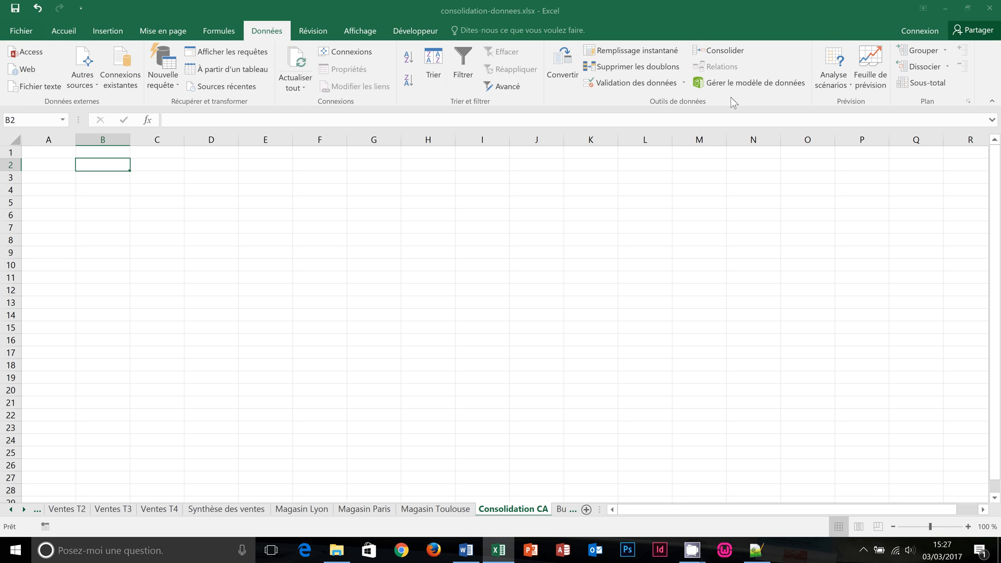
left_click(718, 51)
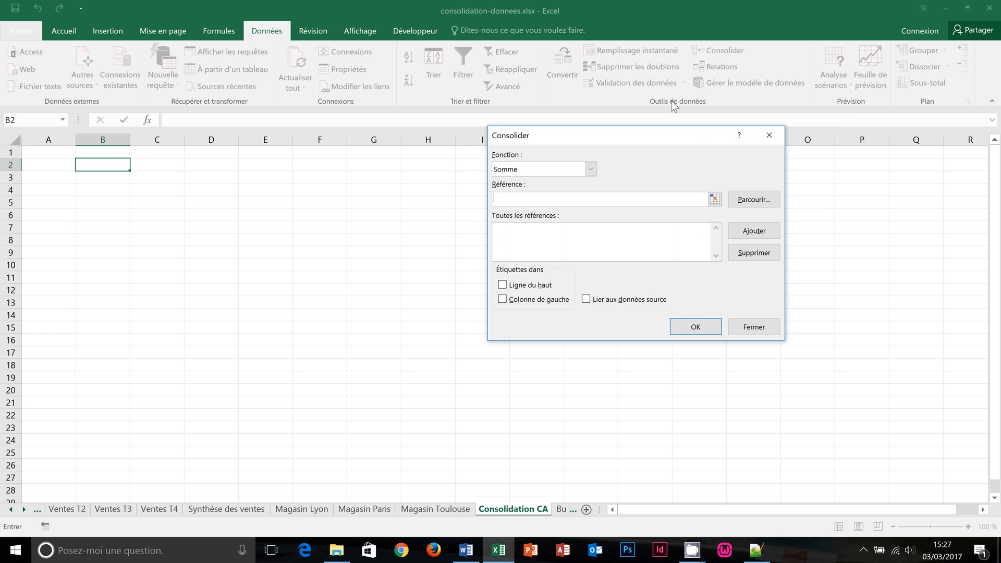
left_click_drag(634, 133, 384, 156)
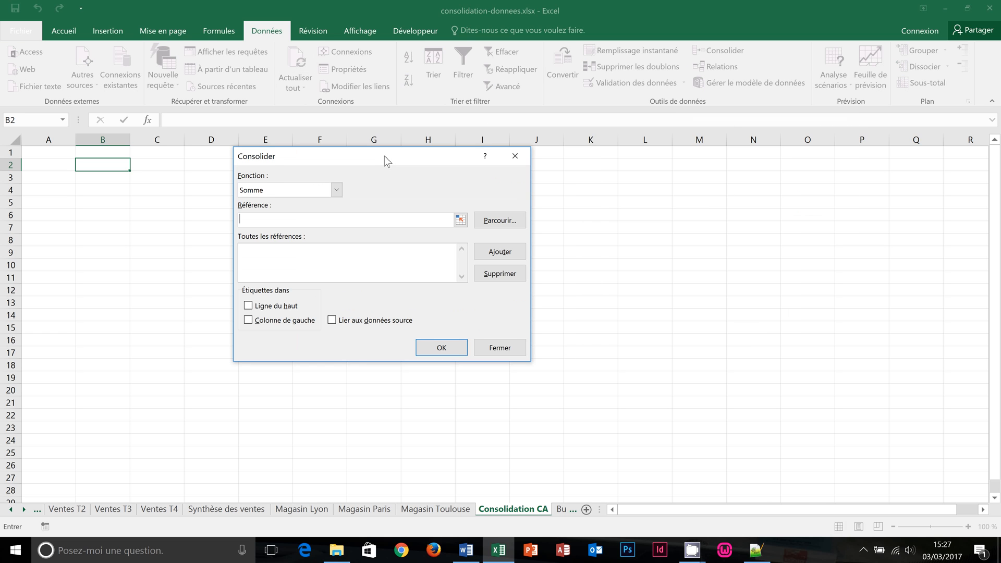
left_click(336, 190)
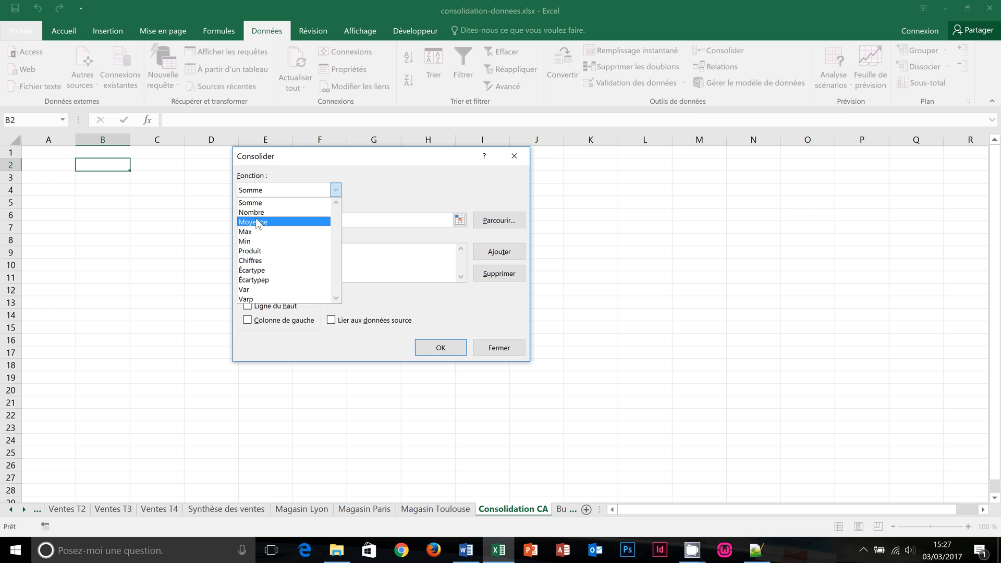
left_click(313, 203)
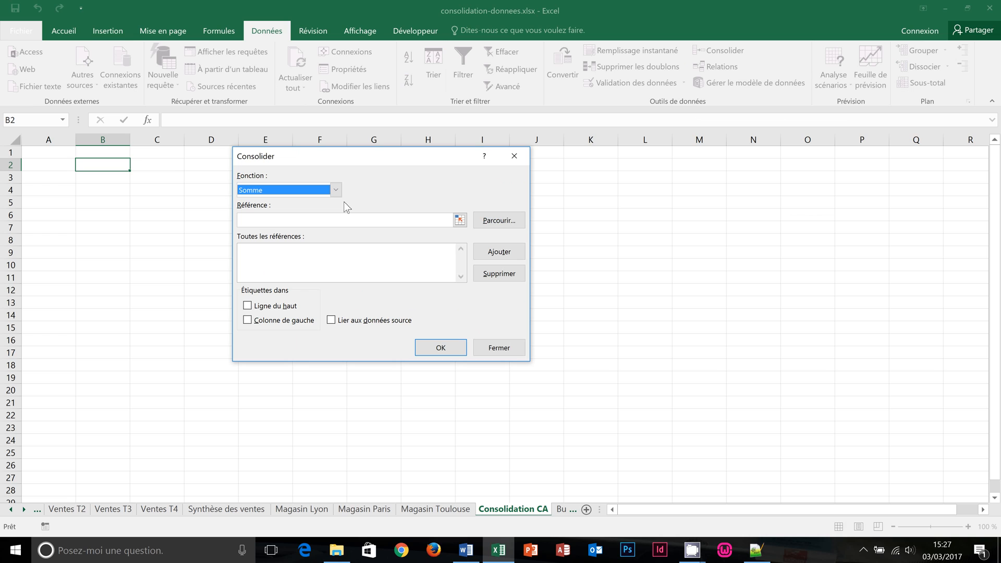
Add the Magasin Lyon table, headings included ($B$4:$H$9), to the consolidation references.
left_click(317, 221)
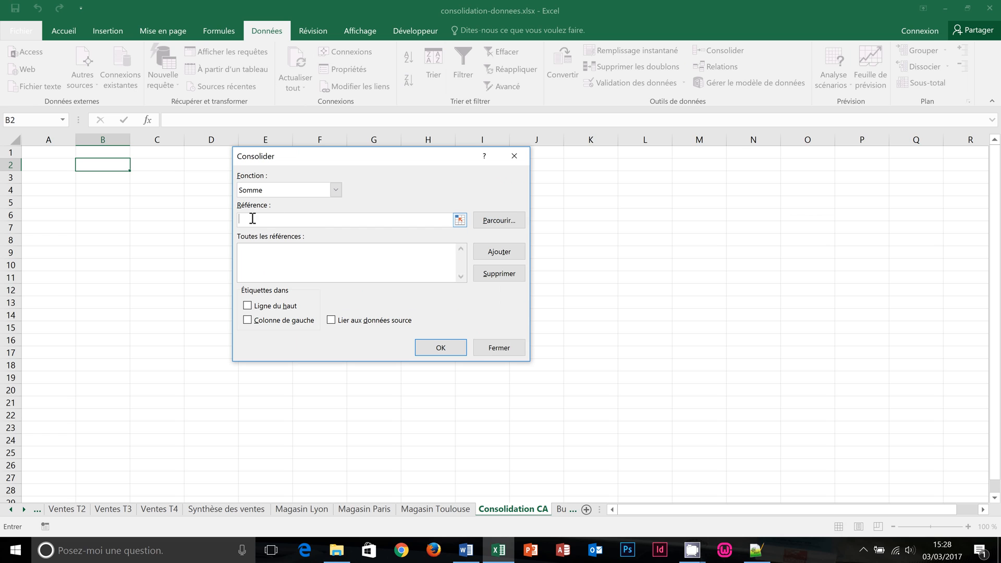
left_click(302, 509)
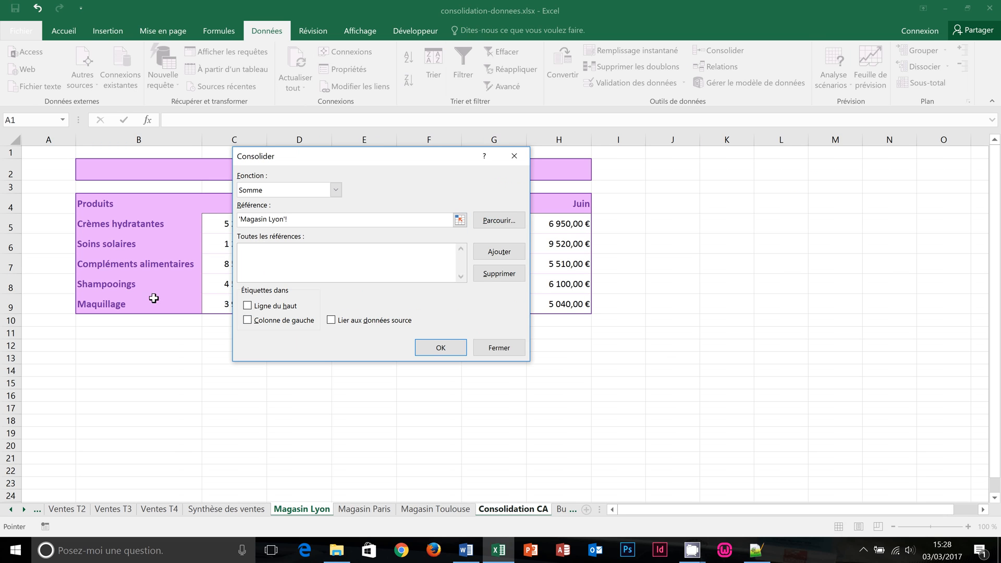
left_click_drag(89, 200, 580, 306)
left_click(492, 254)
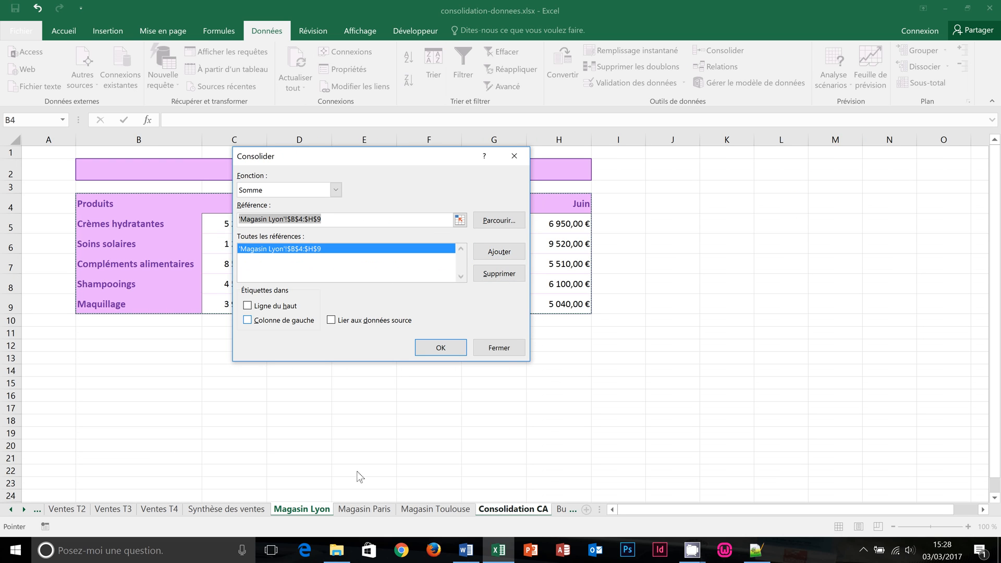
Add the range $B$4:$H$11 from both Magasin Paris and Magasin Toulouse to the consolidation references.
left_click(362, 512)
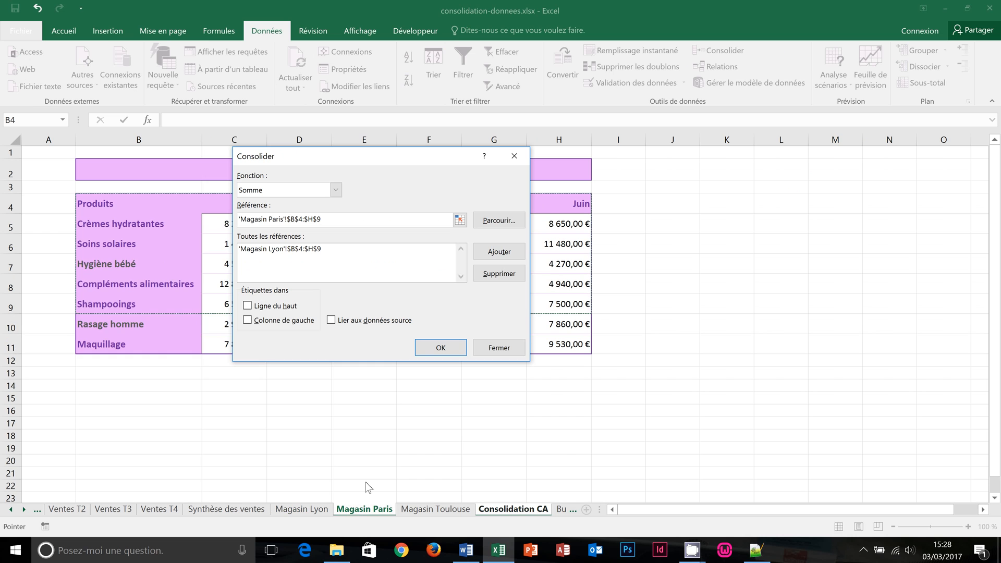
left_click_drag(98, 202, 567, 347)
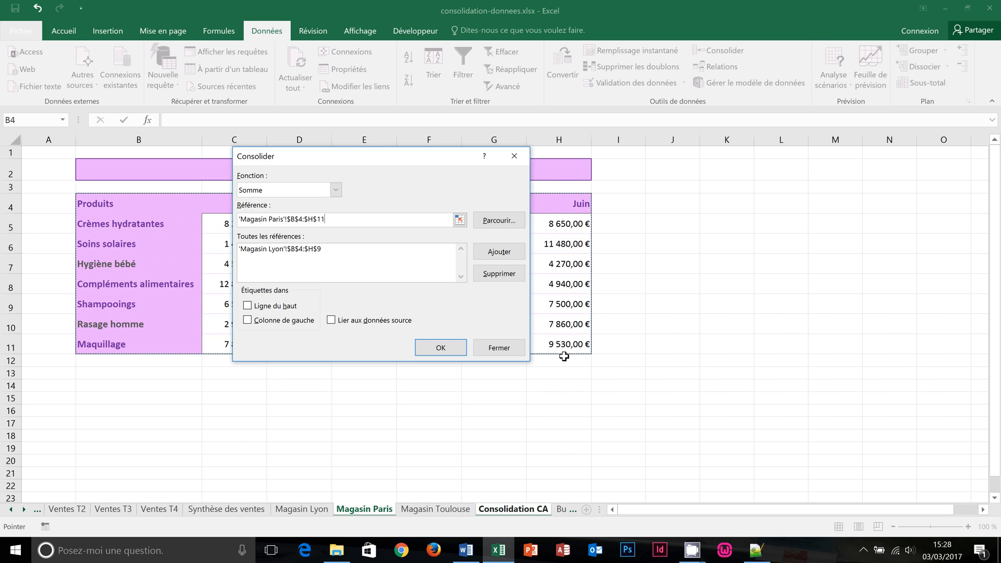
left_click(499, 253)
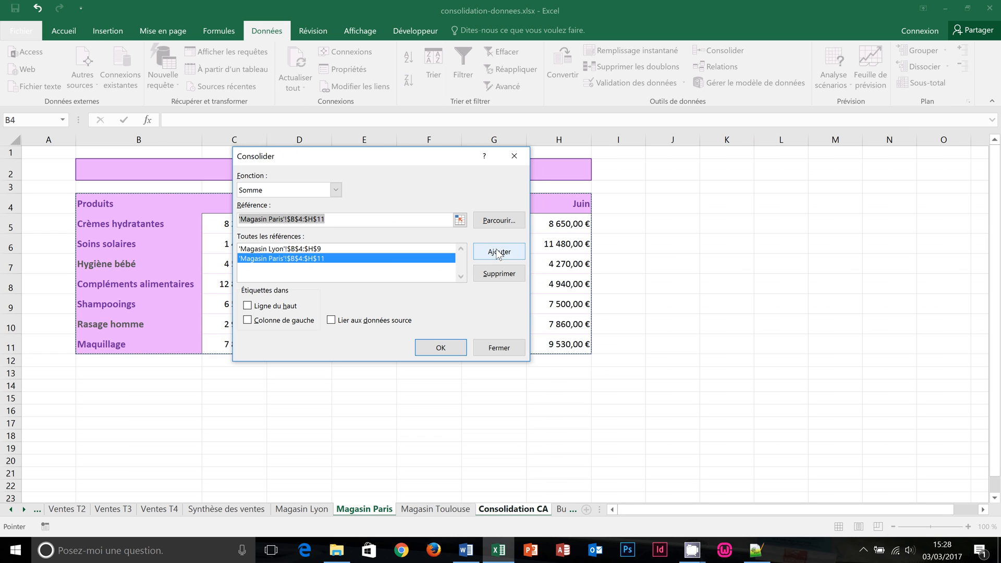
left_click(433, 505)
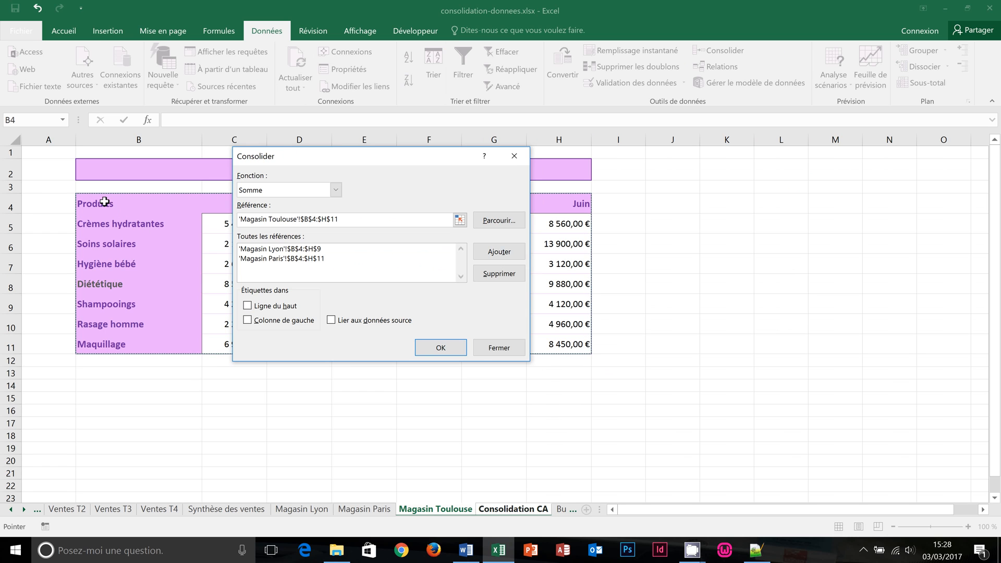
left_click_drag(104, 202, 558, 344)
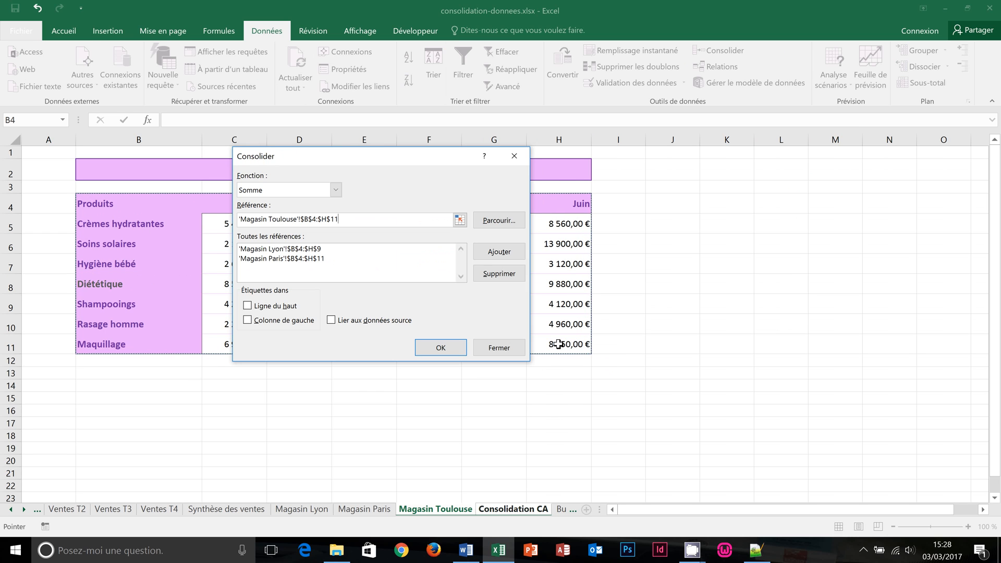
left_click(499, 252)
Run the consolidation using labels from the top row and left column, linked to the source data.
left_click_drag(398, 151, 483, 153)
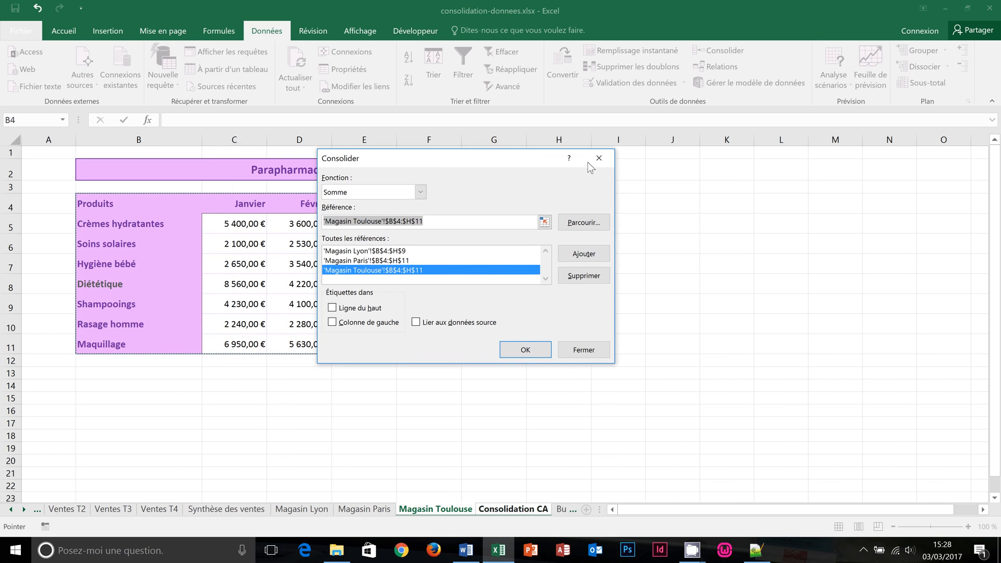
left_click_drag(587, 162, 618, 164)
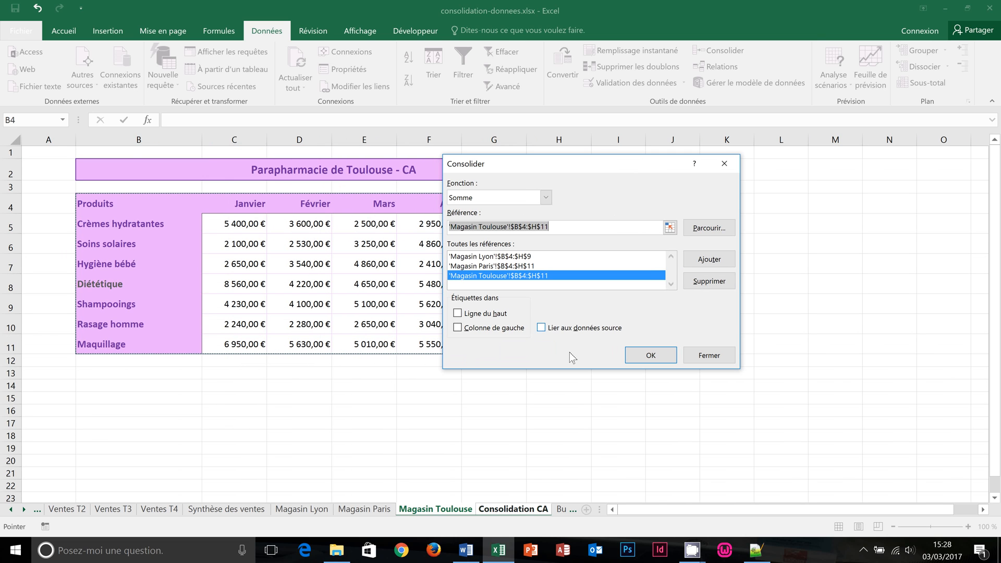
left_click(458, 313)
left_click(458, 328)
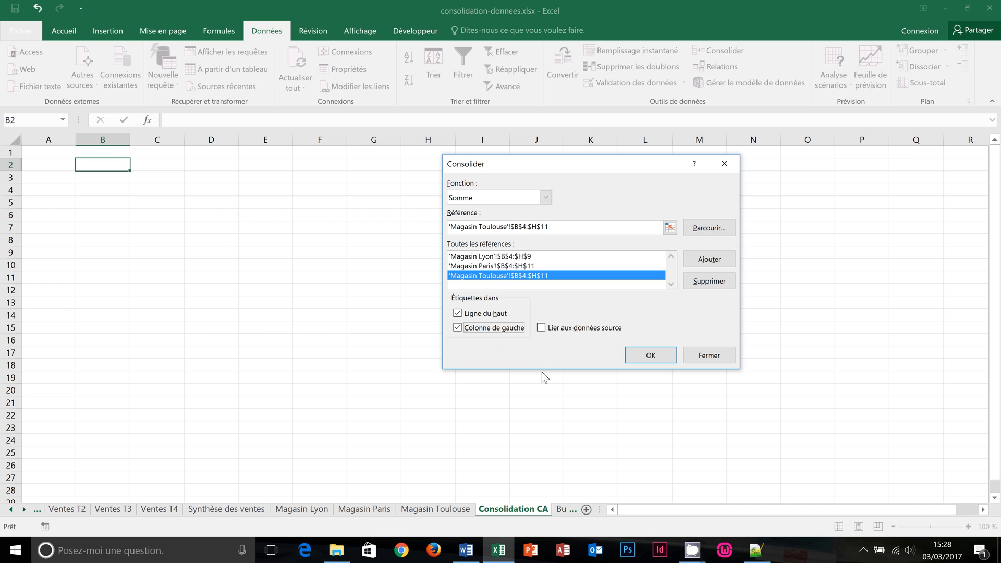
left_click(542, 327)
left_click(651, 357)
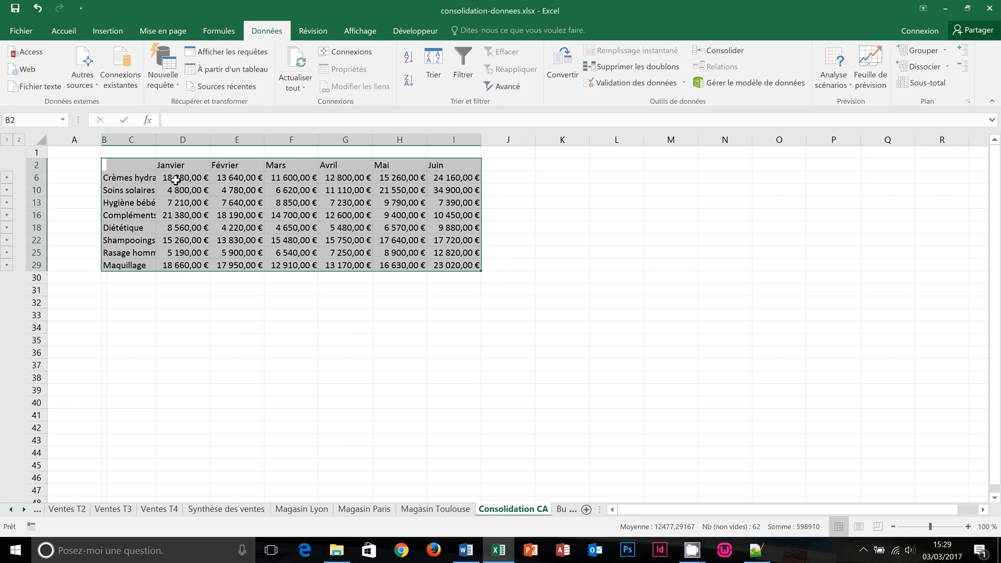
Compare the consolidated product rows on Consolidation CA, including Diététique and Hygiène bébé, with the three store sheets.
left_click(149, 180)
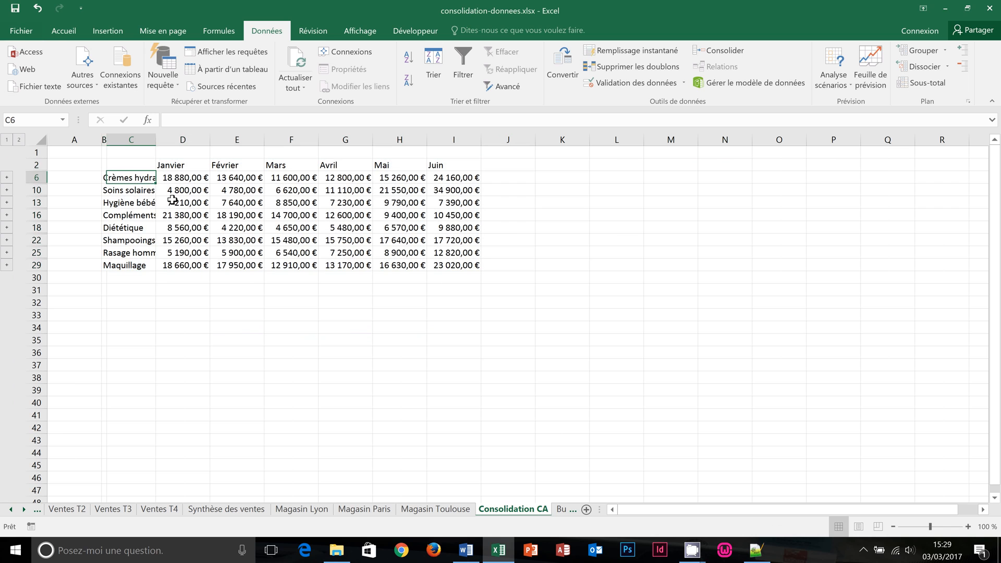
left_click(295, 511)
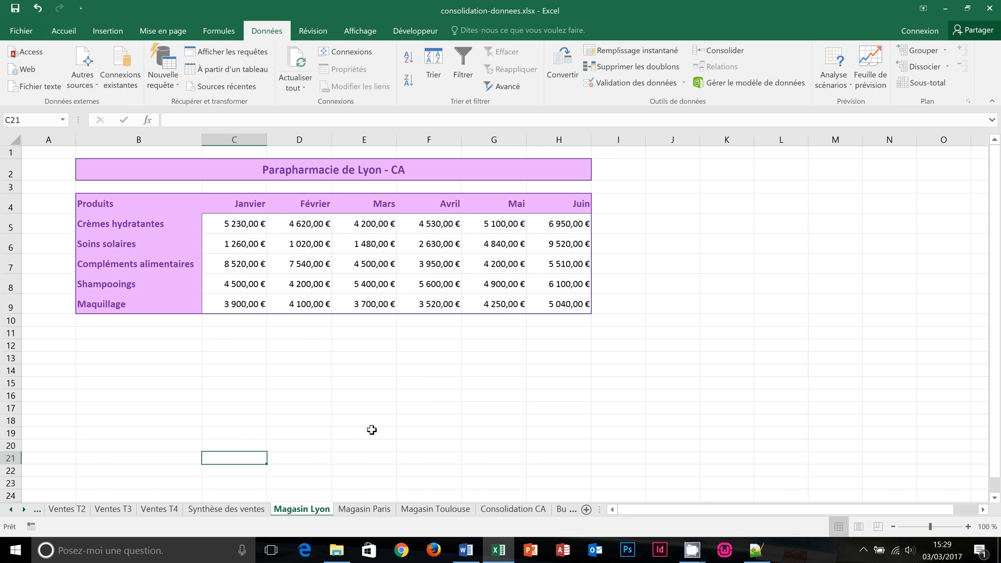
left_click(378, 511)
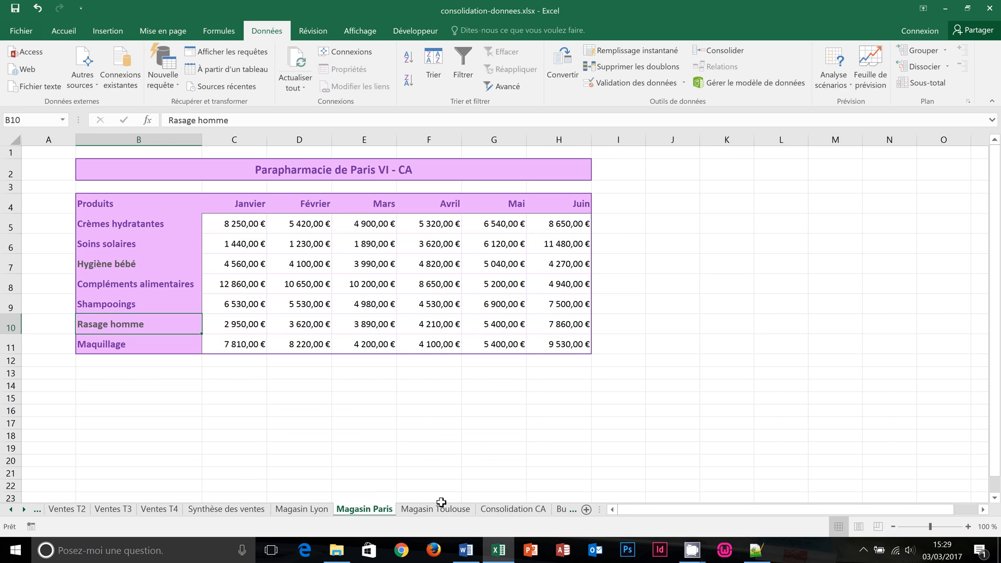
left_click(461, 505)
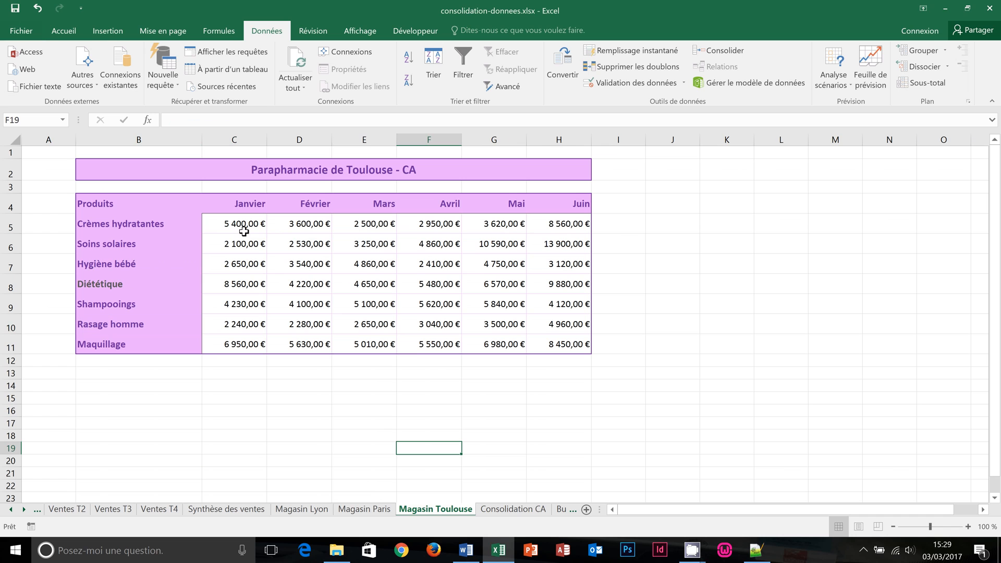
left_click(509, 511)
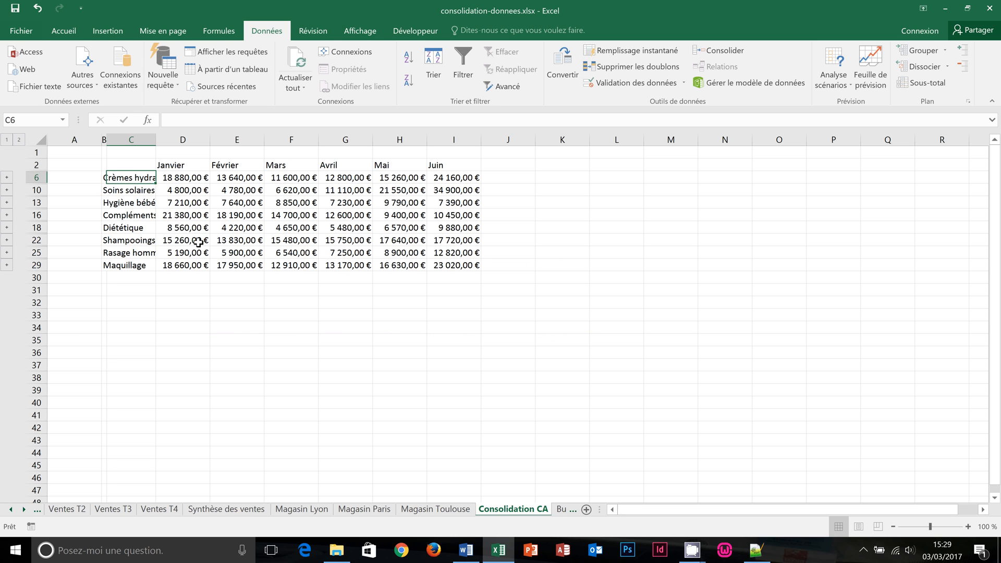
left_click(130, 229)
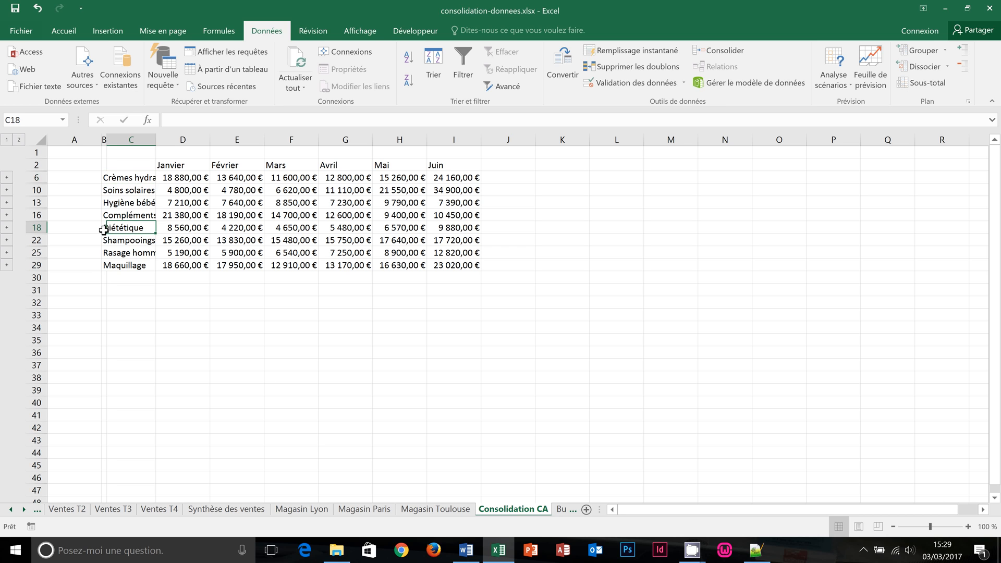
left_click(112, 202)
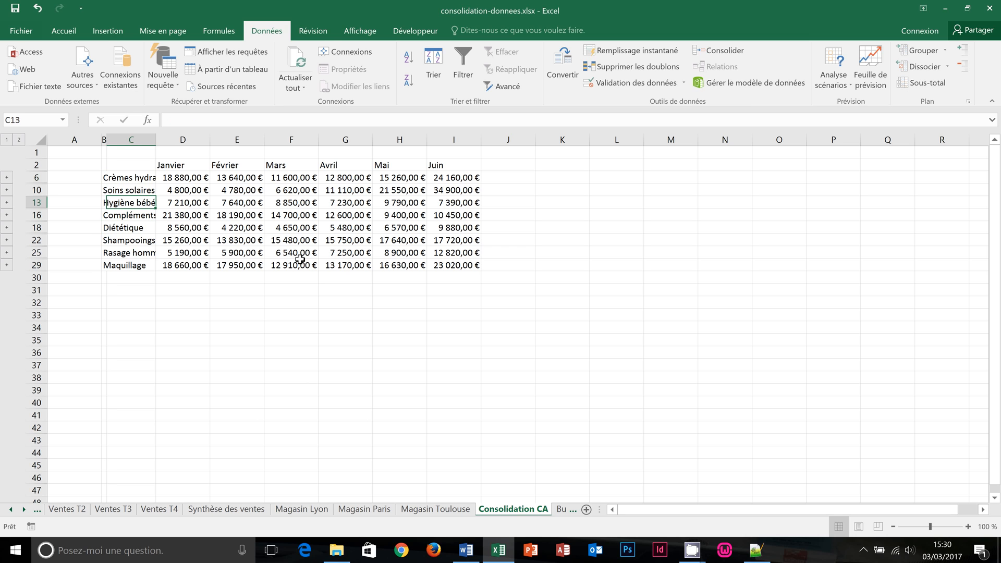
Format the consolidated range $B$2:$I$29 as a table with headers, using the orange medium style with grey banded rows.
left_click(246, 205)
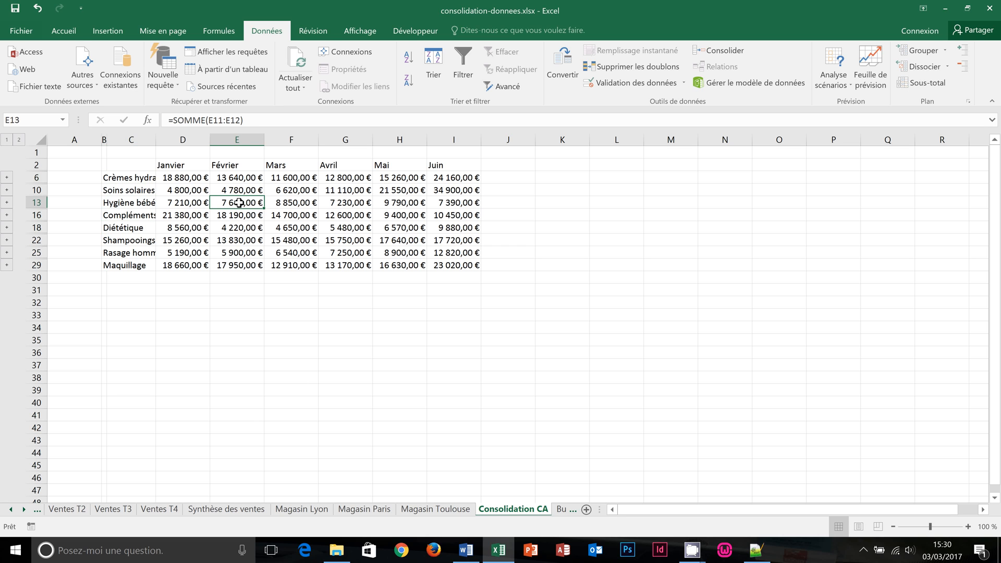
left_click(62, 33)
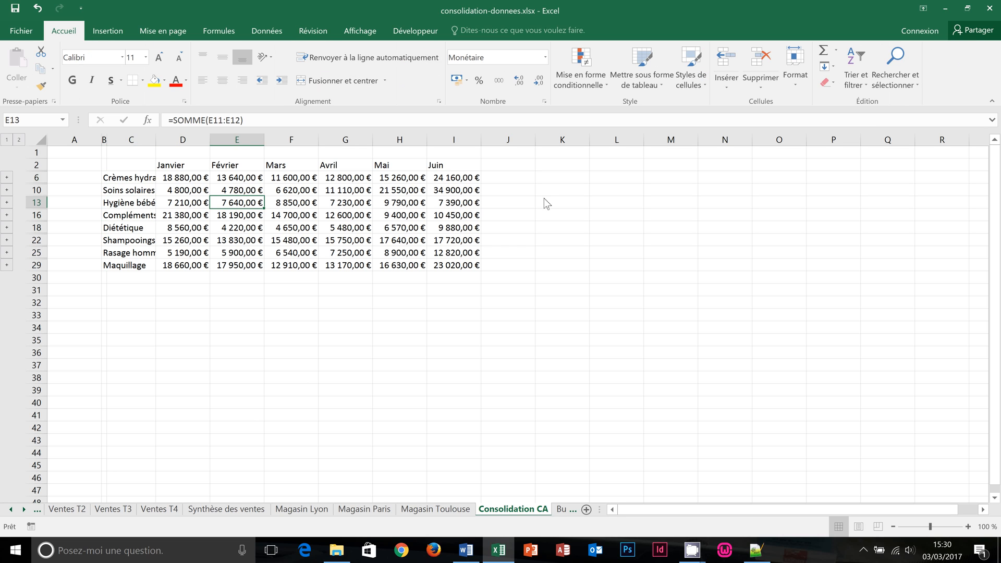
left_click(659, 87)
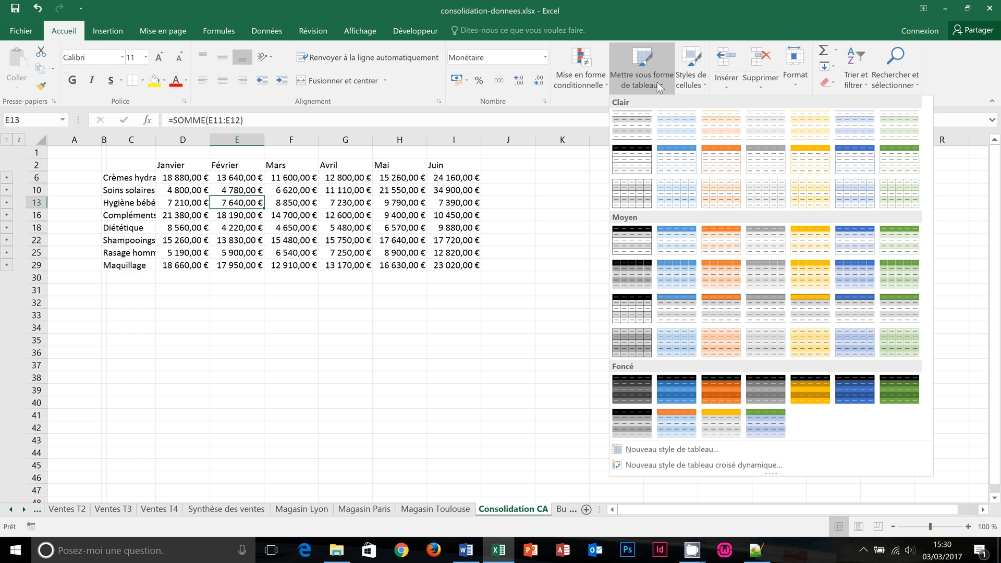
left_click(725, 305)
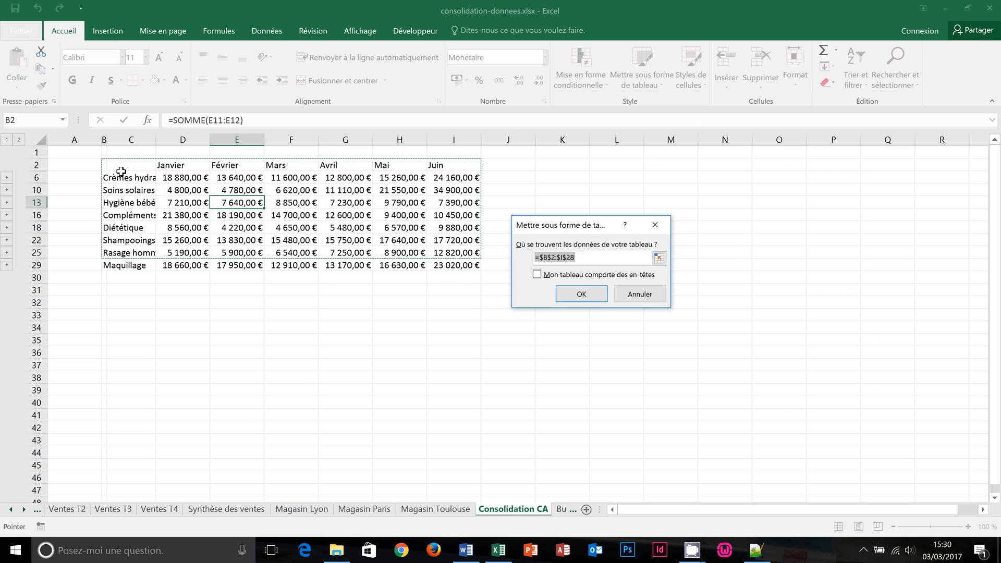
left_click_drag(106, 164, 459, 269)
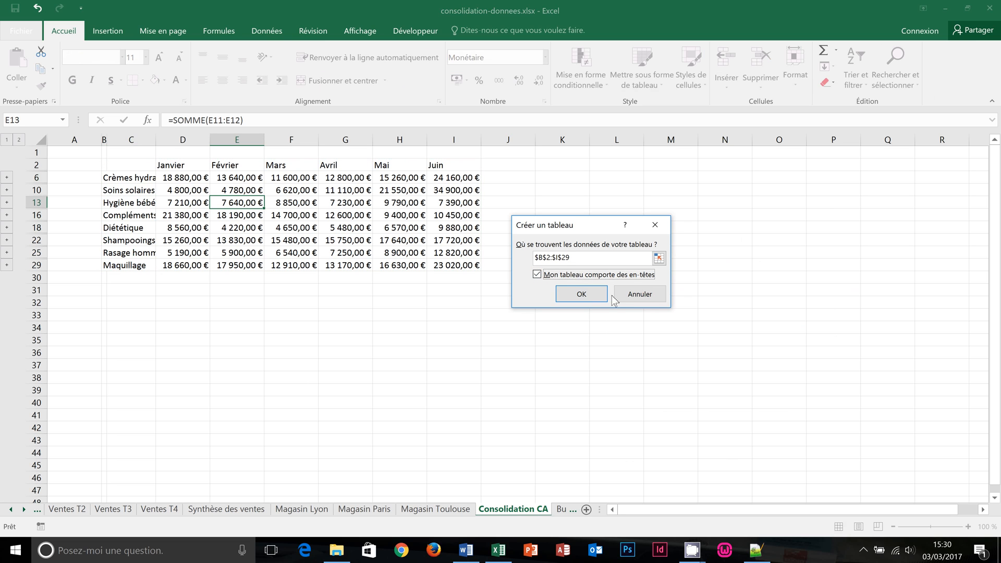
left_click(582, 294)
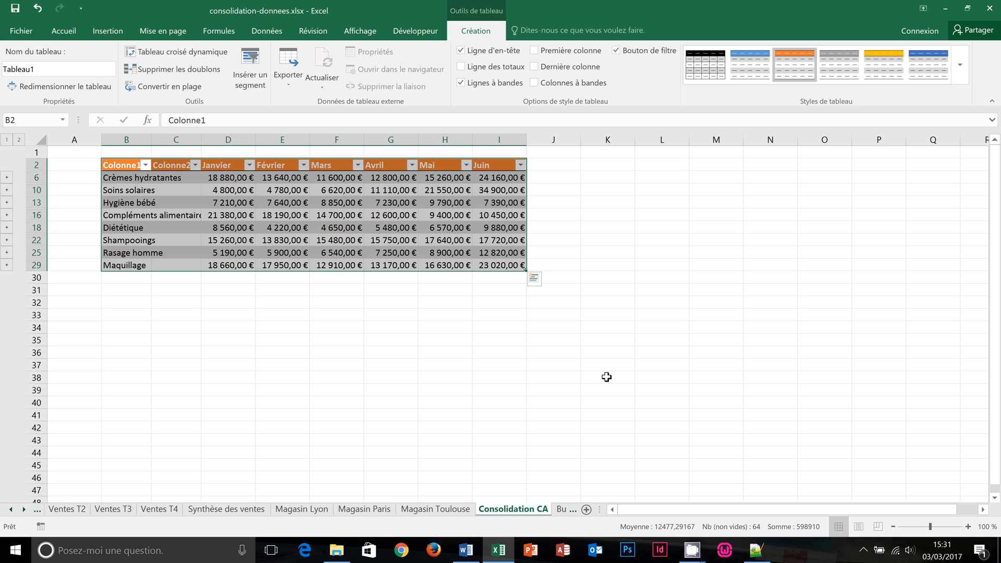
left_click(606, 376)
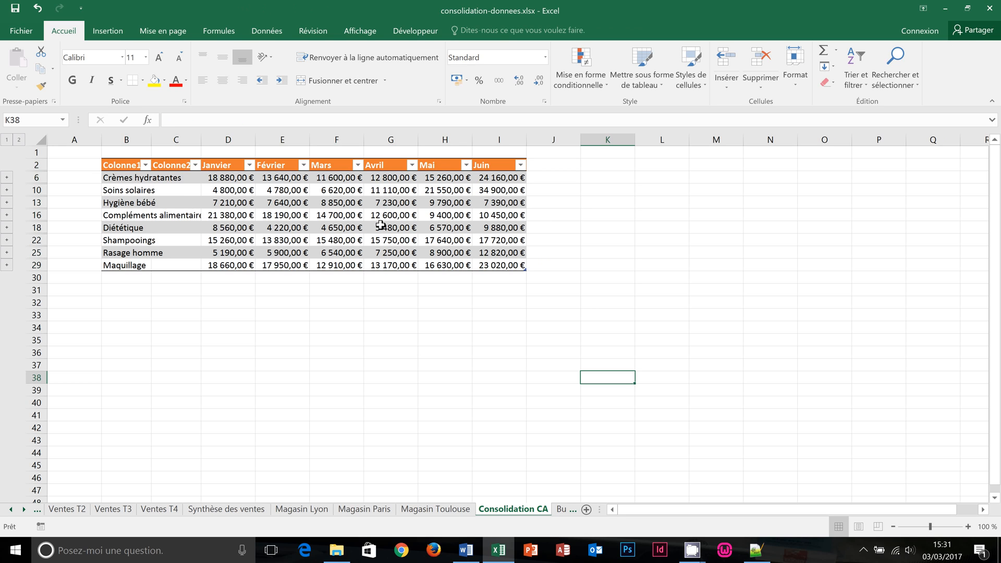
Remove the filter buttons from the consolidated table's header row.
left_click(337, 203)
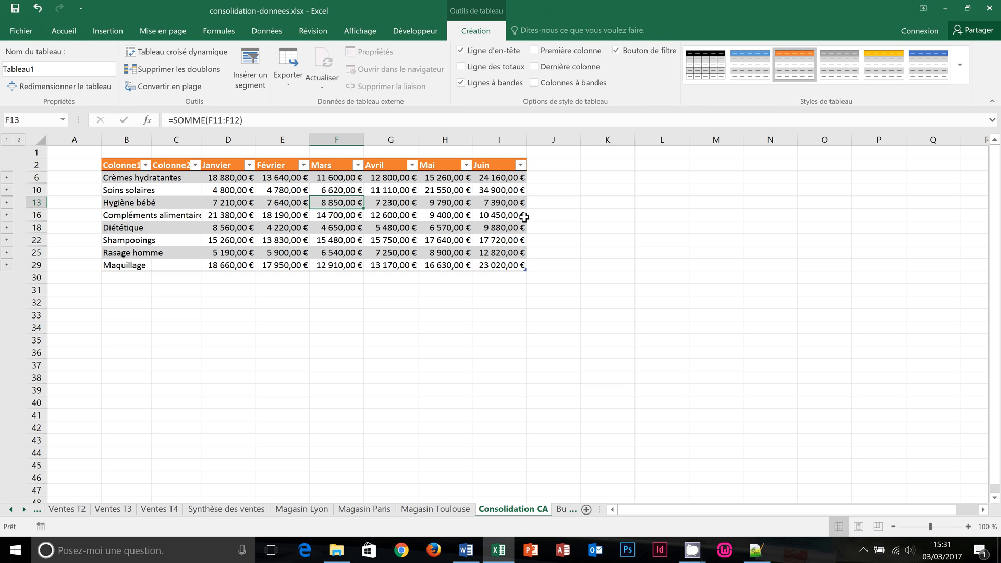
left_click(617, 51)
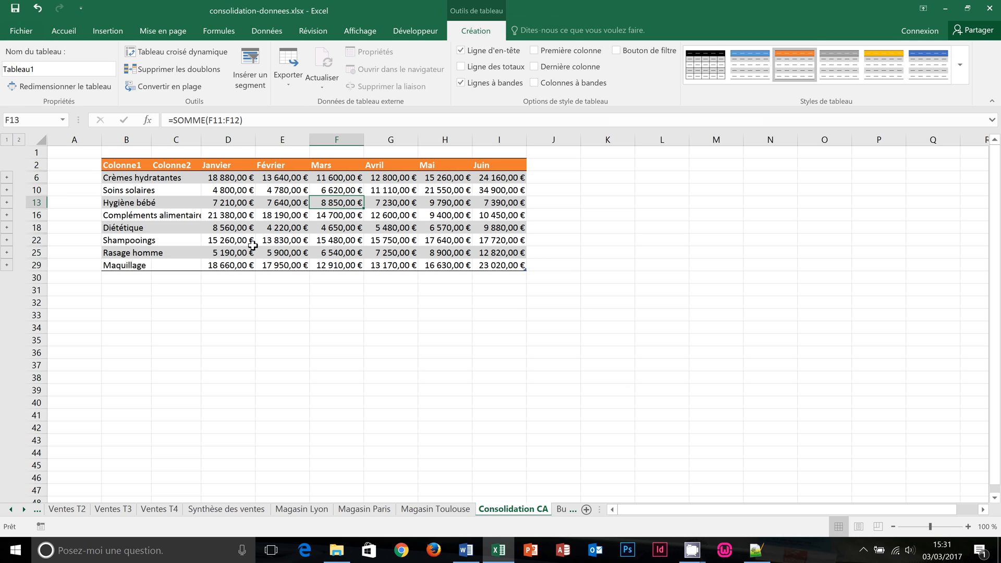
left_click(73, 34)
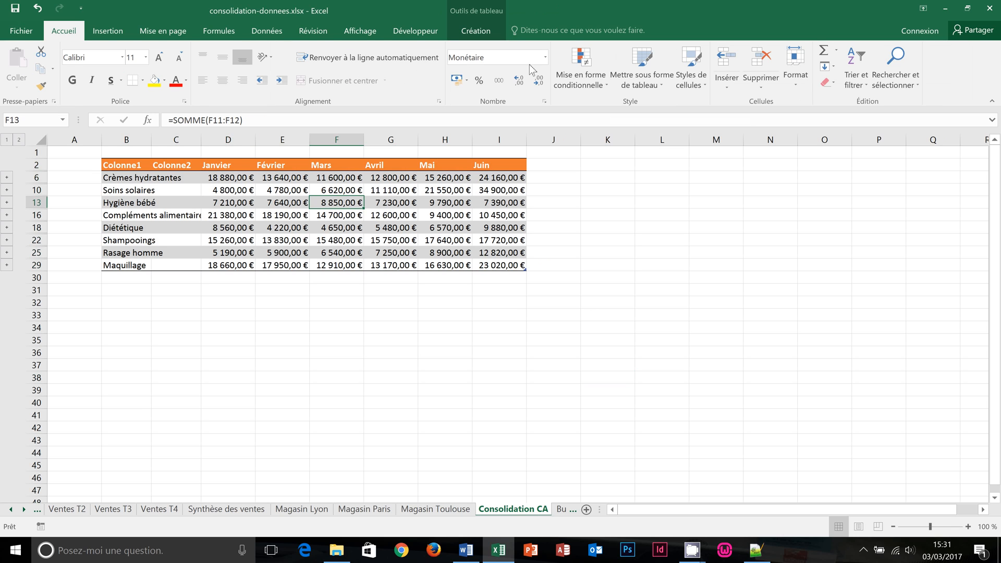
left_click(867, 89)
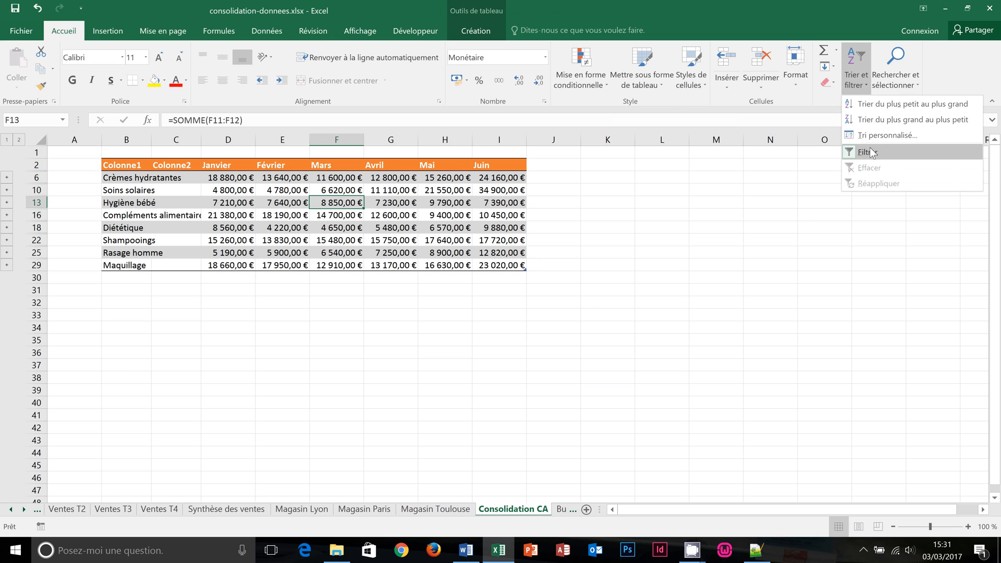
left_click(639, 228)
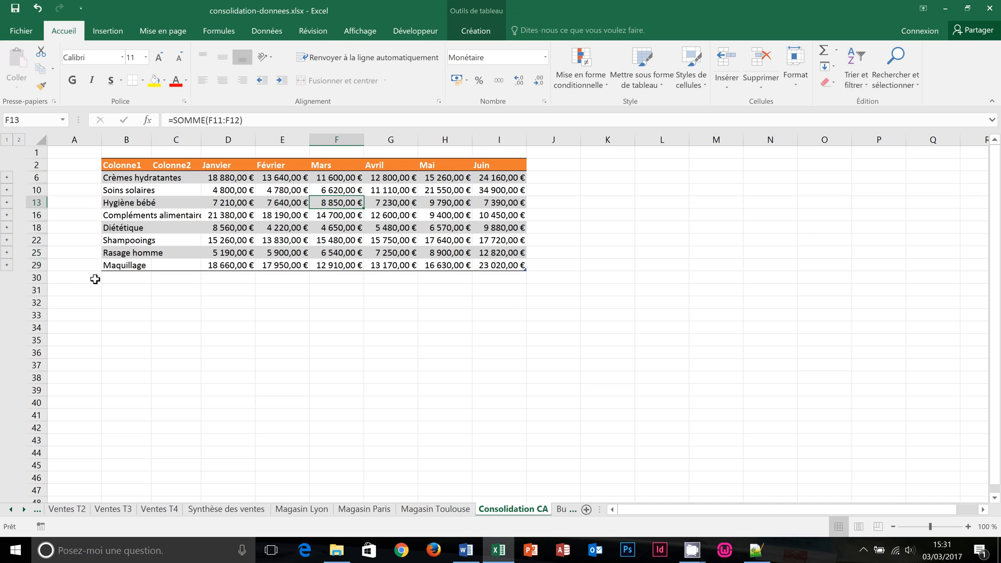
Examine the source detail rows behind Crèmes hydratantes and Hygiène bébé, including their linked formulas, and collapse the outline to the product totals.
left_click(19, 140)
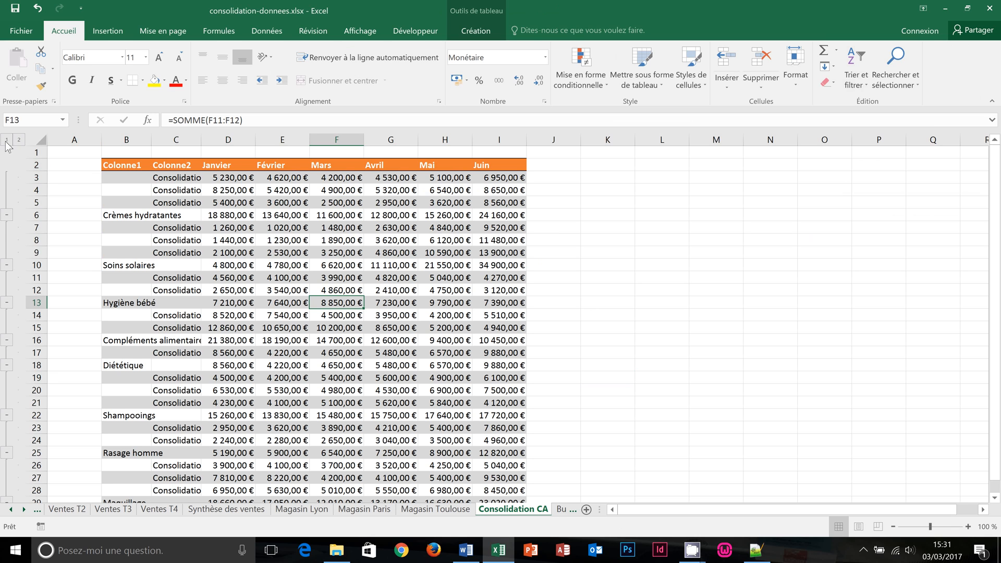
left_click(7, 140)
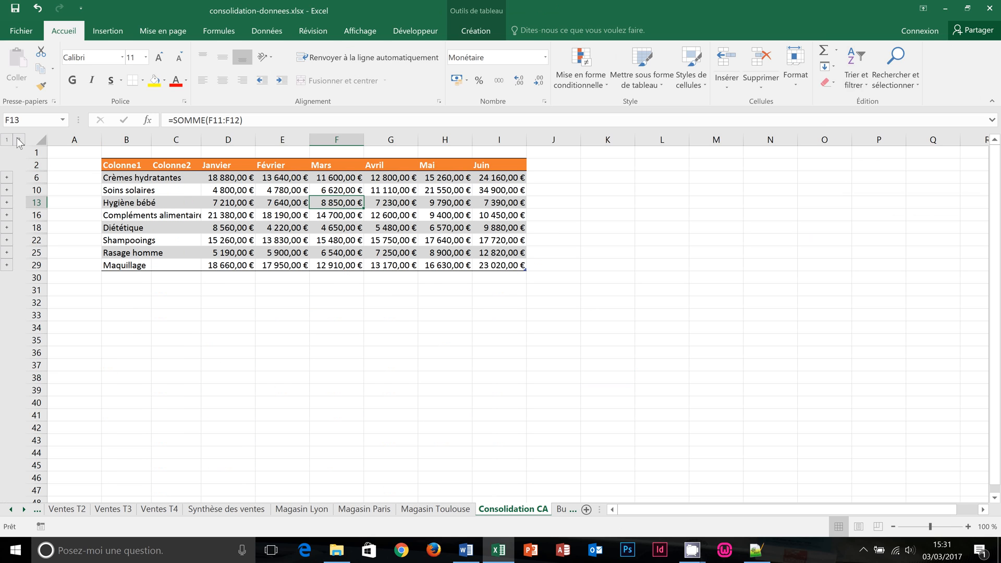
left_click(19, 140)
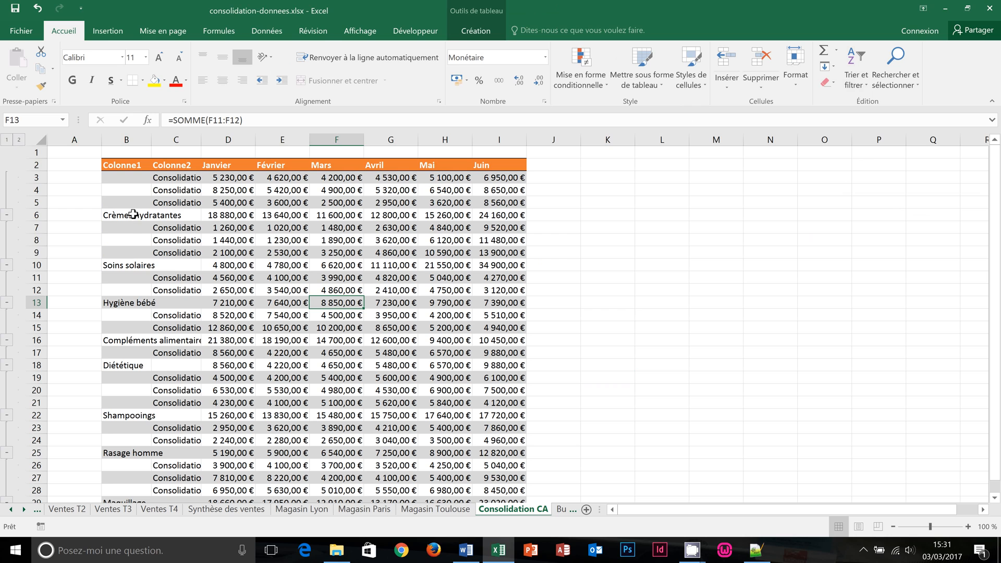
left_click(134, 214)
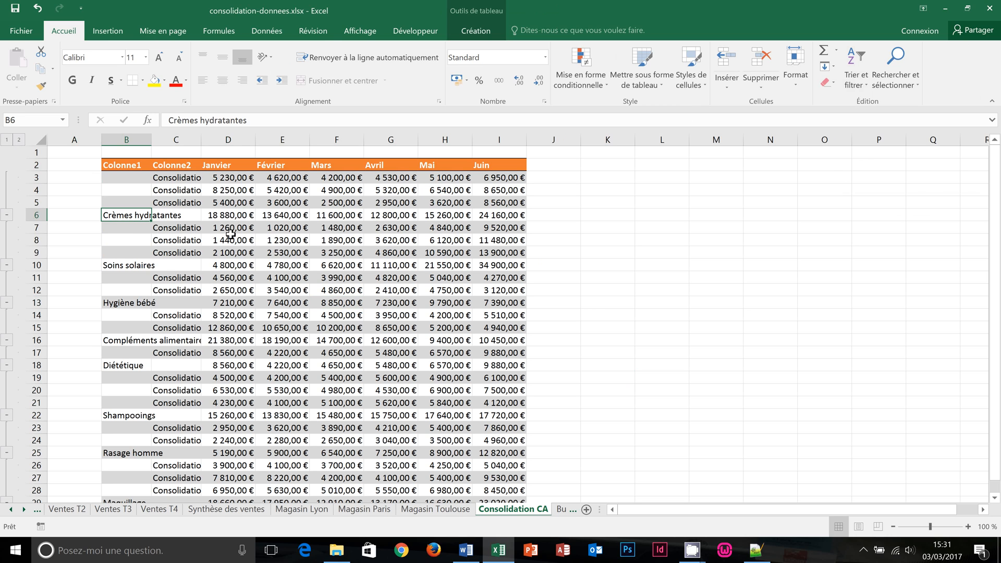
left_click(184, 180)
left_click(184, 190)
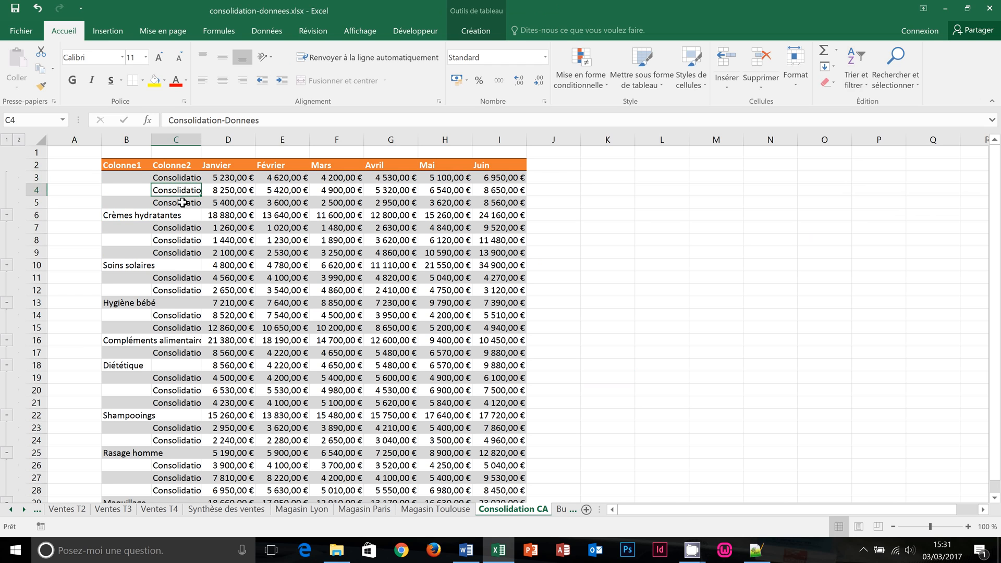
left_click(229, 191)
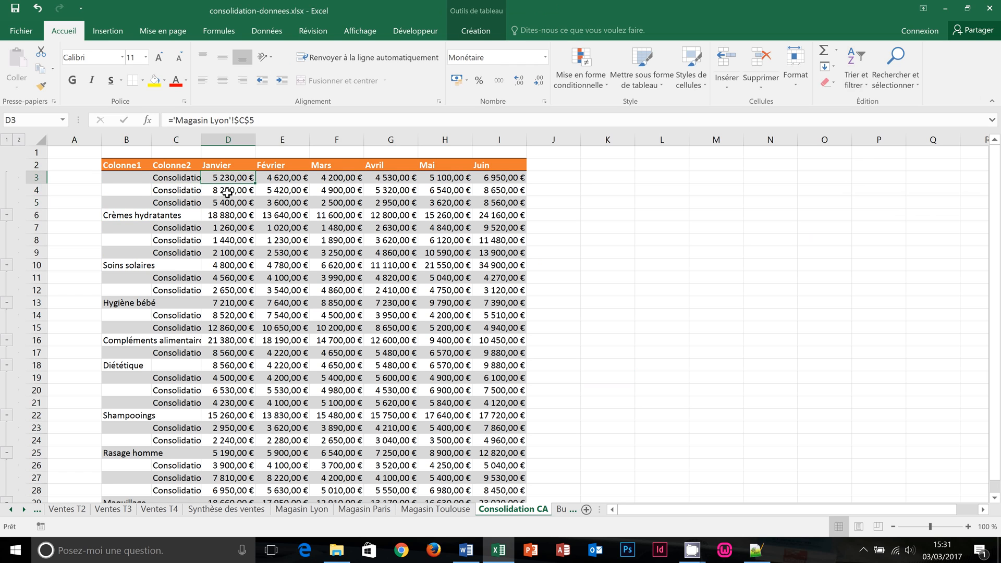
left_click(231, 204)
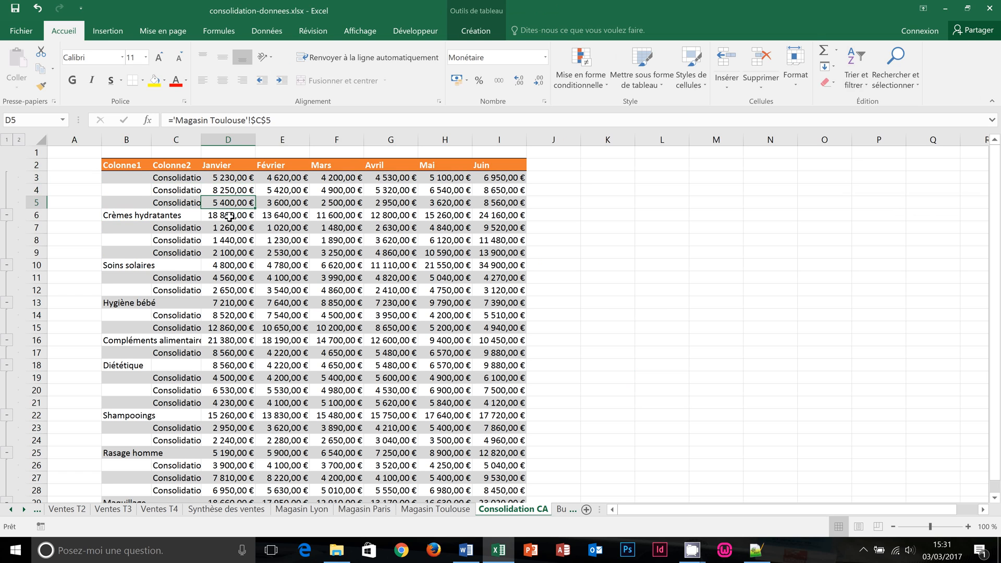
left_click(229, 216)
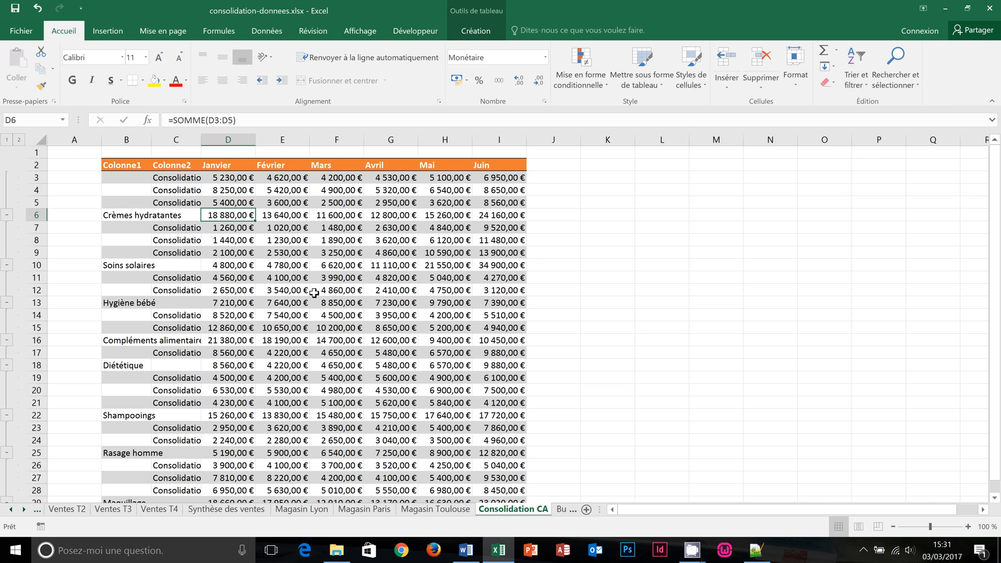
left_click(119, 305)
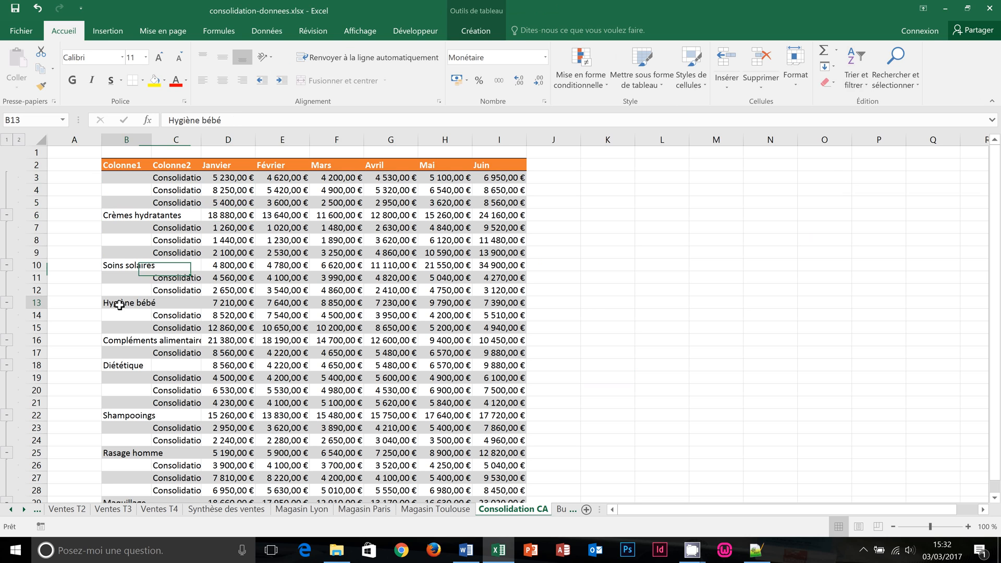
left_click(178, 278)
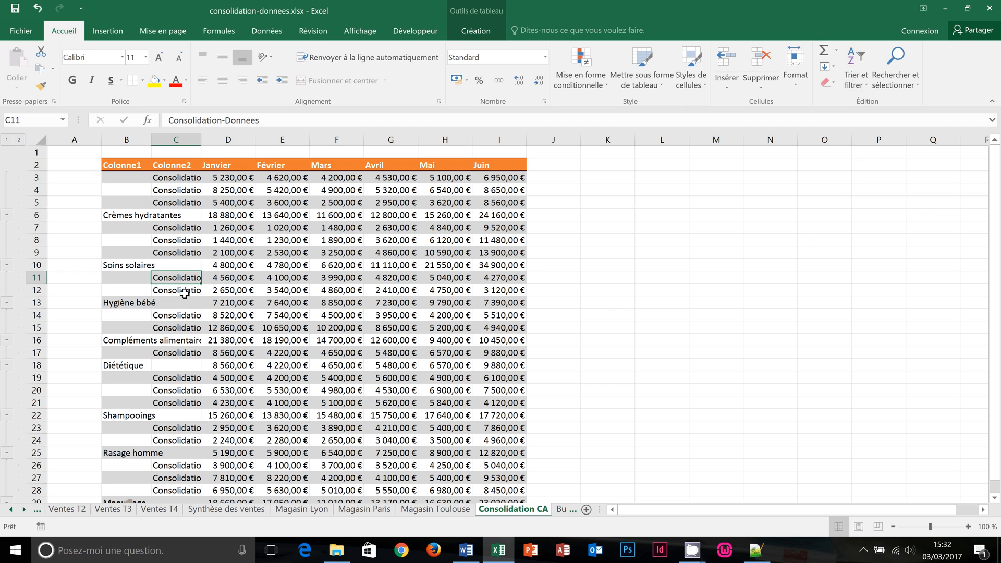
left_click(185, 293)
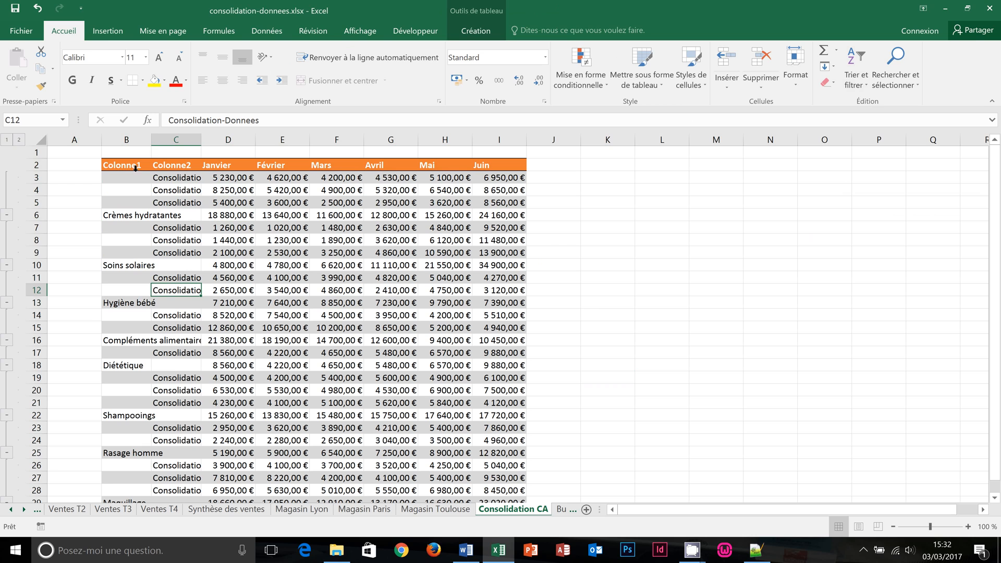
left_click(6, 140)
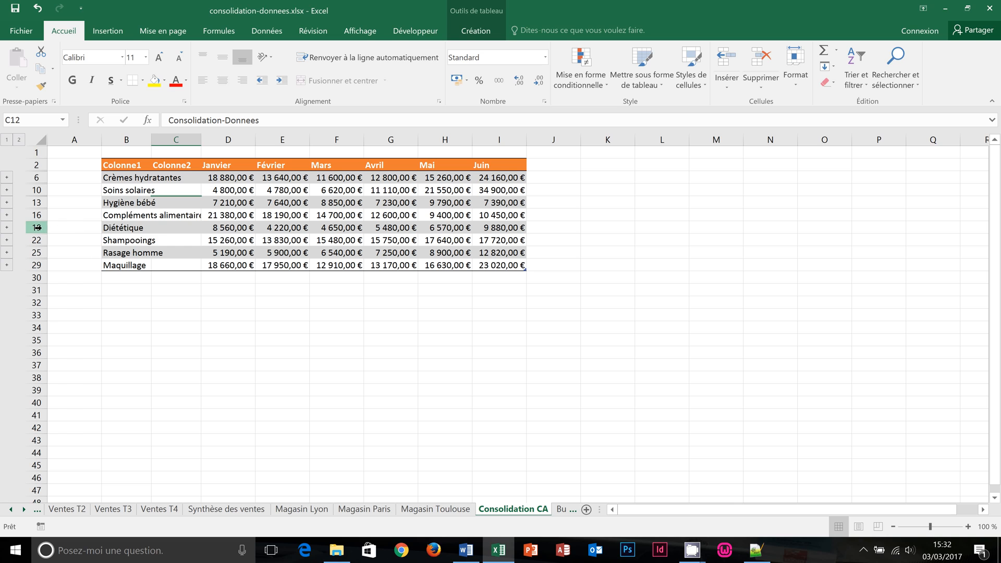
Expand only the Diététique and Shampooings groups to view their per-store detail rows.
left_click(7, 227)
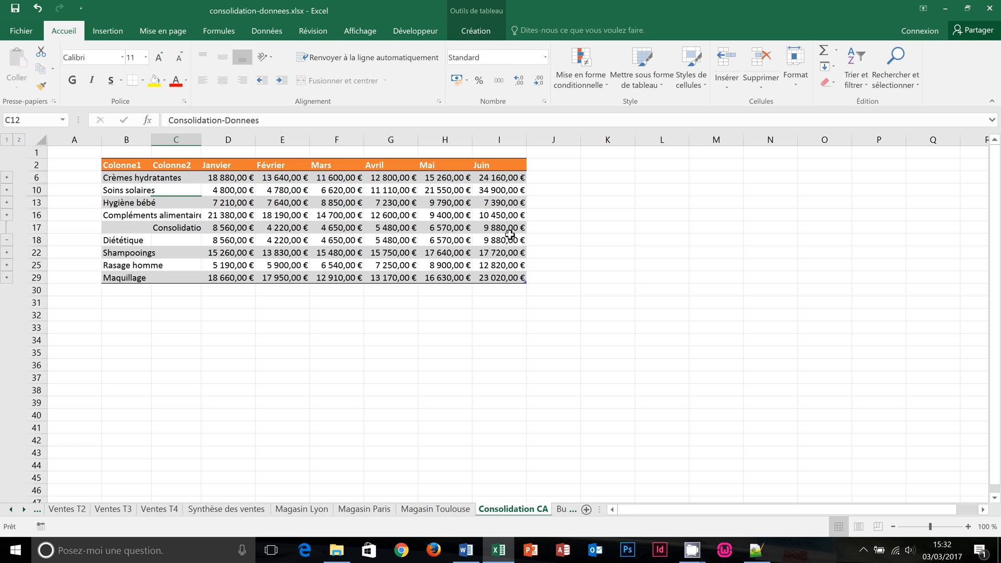
left_click(7, 253)
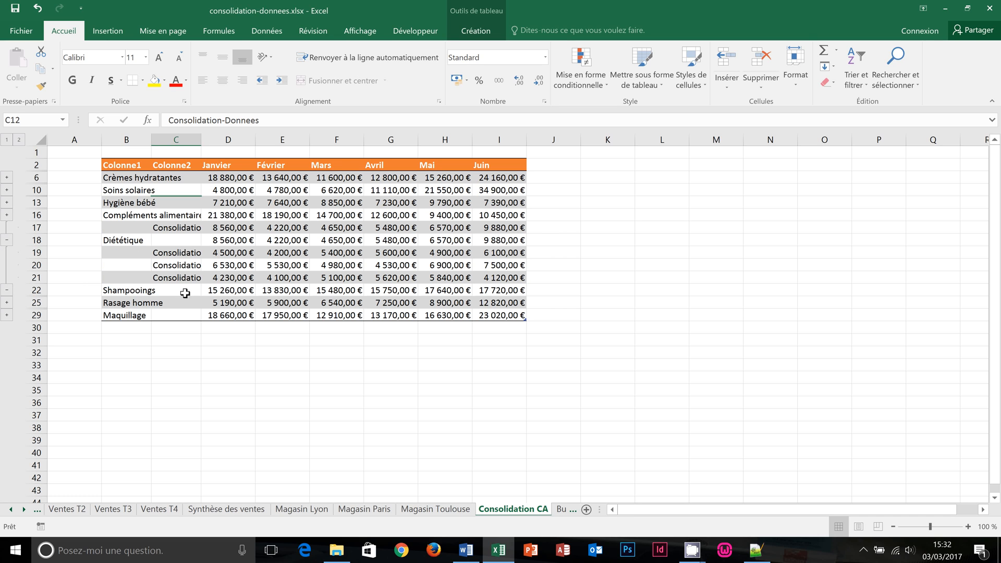
left_click(643, 250)
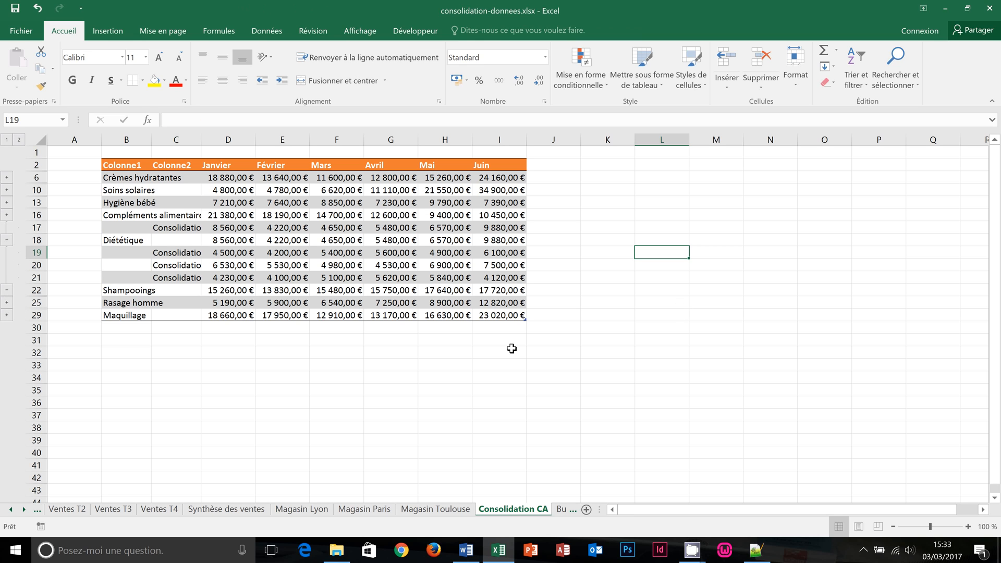
Clear the outline from the Consolidation CA sheet and review the ungrouped table rows.
left_click(271, 31)
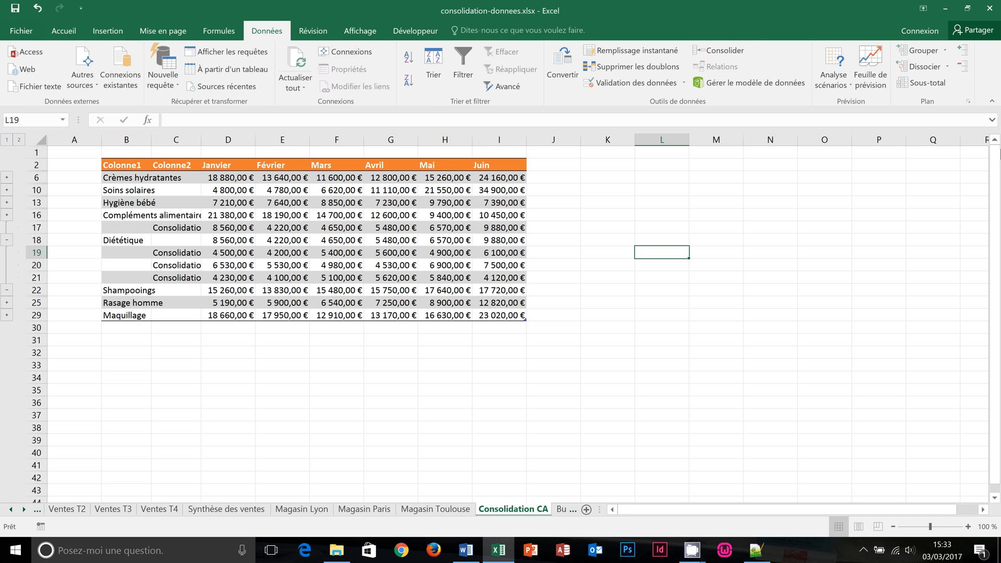
left_click(947, 66)
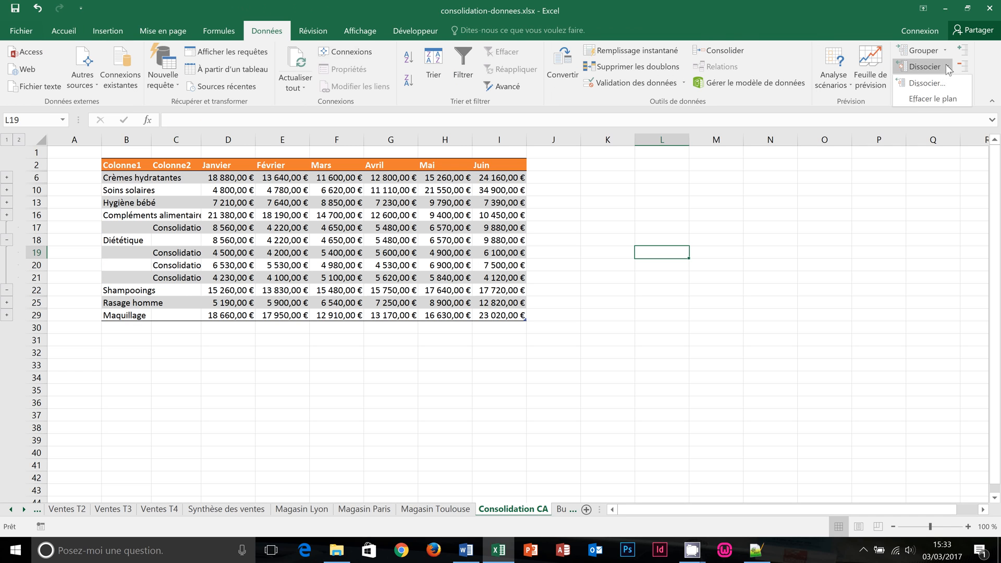
left_click(933, 99)
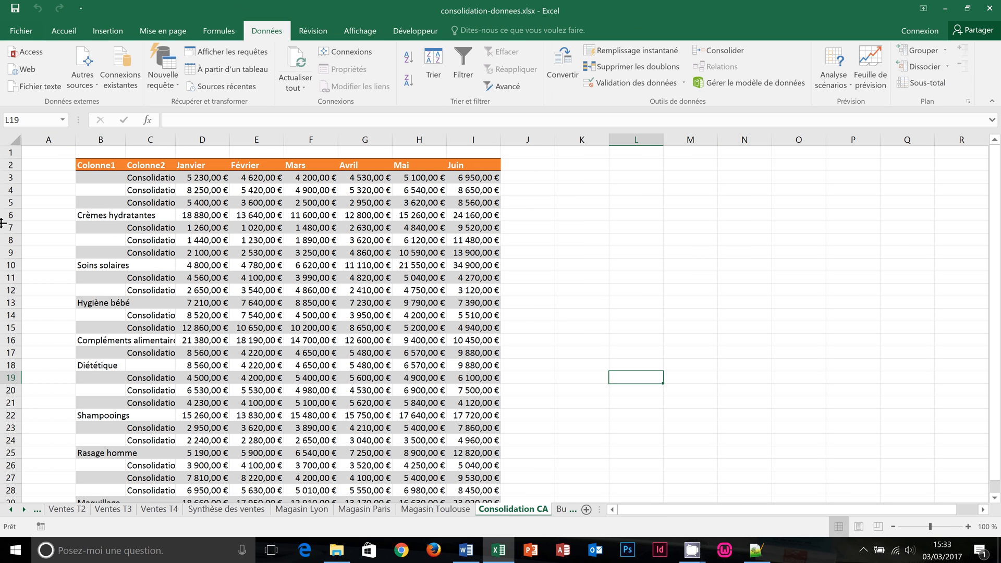
left_click(652, 255)
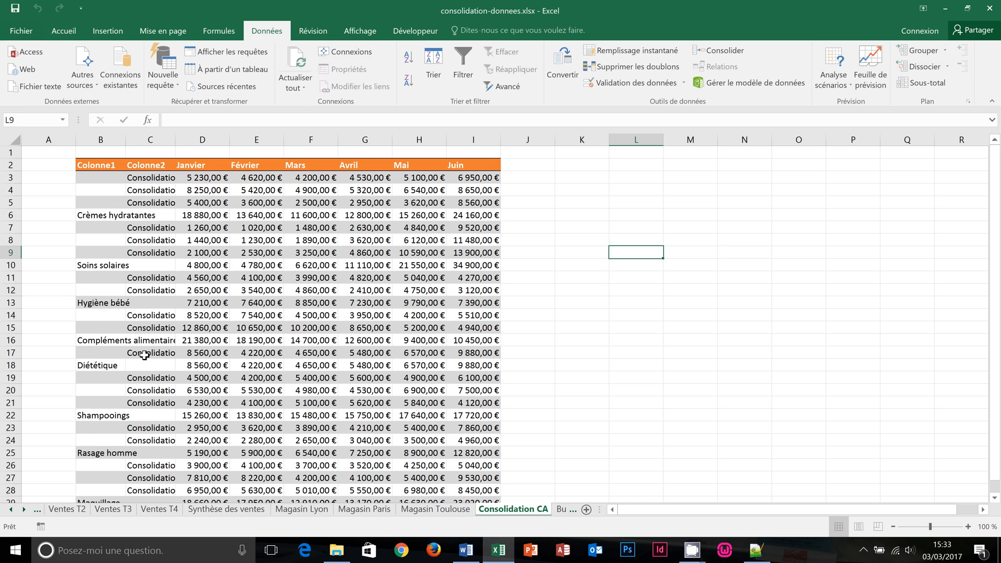
scroll(209, 425, "down", 2)
scroll(211, 423, "up", 2)
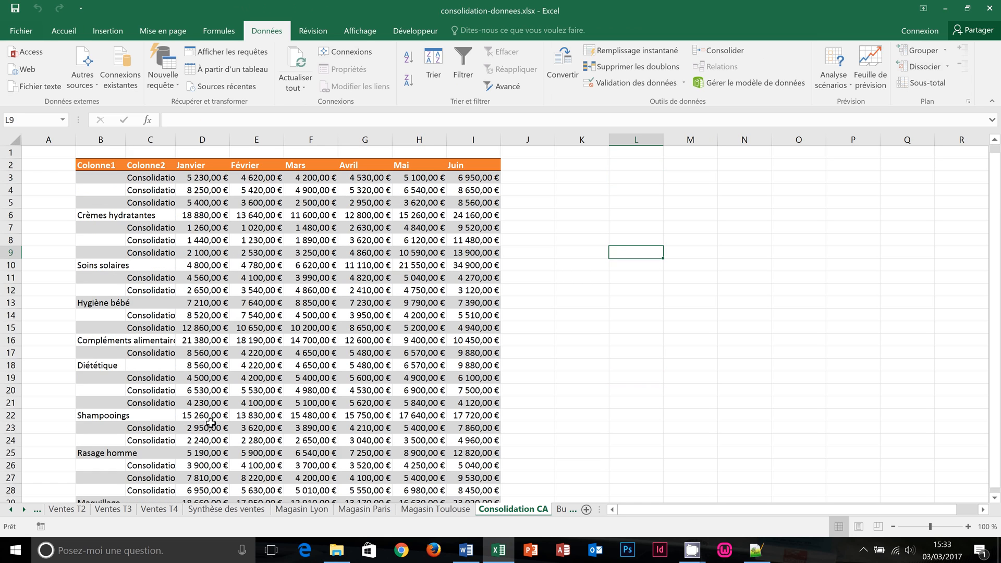